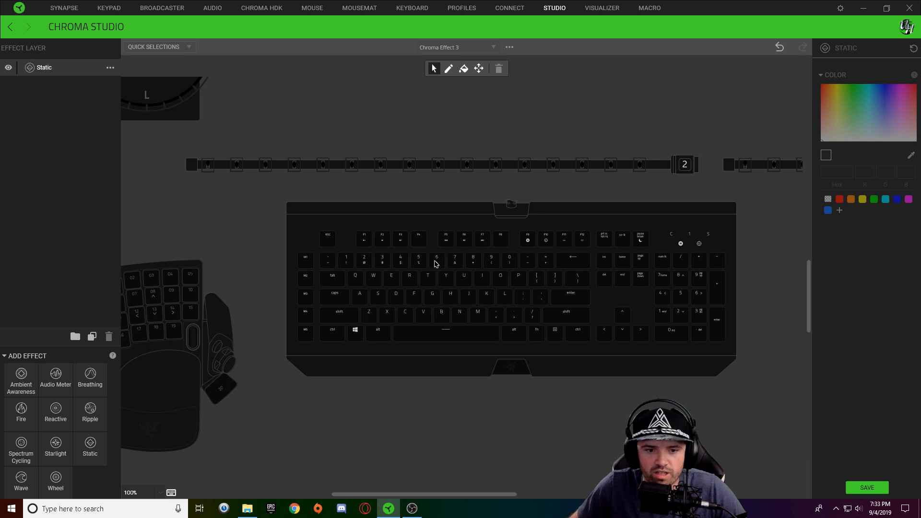
# Select the F5–F8, 6, 0, T, P, G, semicolon, B through period, Fn, U and I keys on the keyboard layout
pyautogui.click(445, 240)
pyautogui.click(437, 260)
pyautogui.click(427, 278)
pyautogui.click(432, 296)
pyautogui.click(441, 315)
pyautogui.click(460, 315)
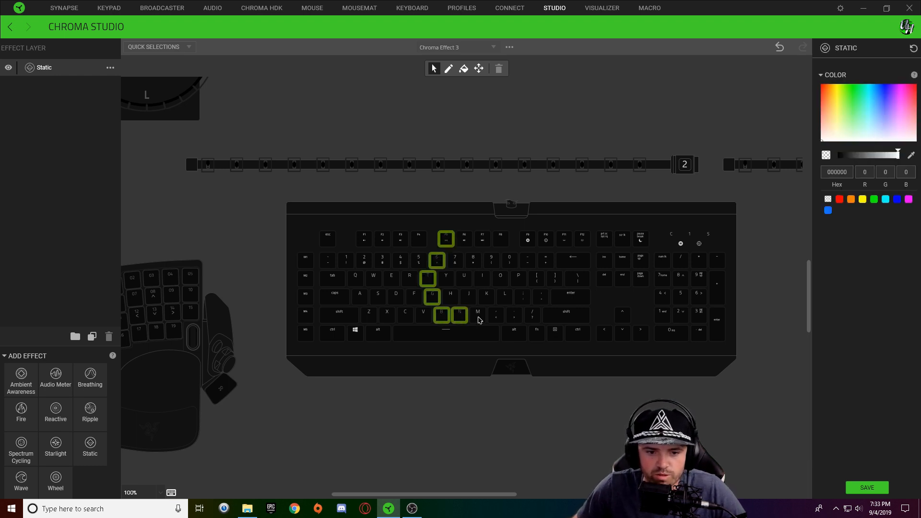
pyautogui.click(477, 314)
pyautogui.click(496, 315)
pyautogui.click(464, 239)
pyautogui.click(482, 240)
pyautogui.click(500, 239)
pyautogui.click(509, 260)
pyautogui.click(519, 276)
pyautogui.click(523, 297)
pyautogui.click(514, 315)
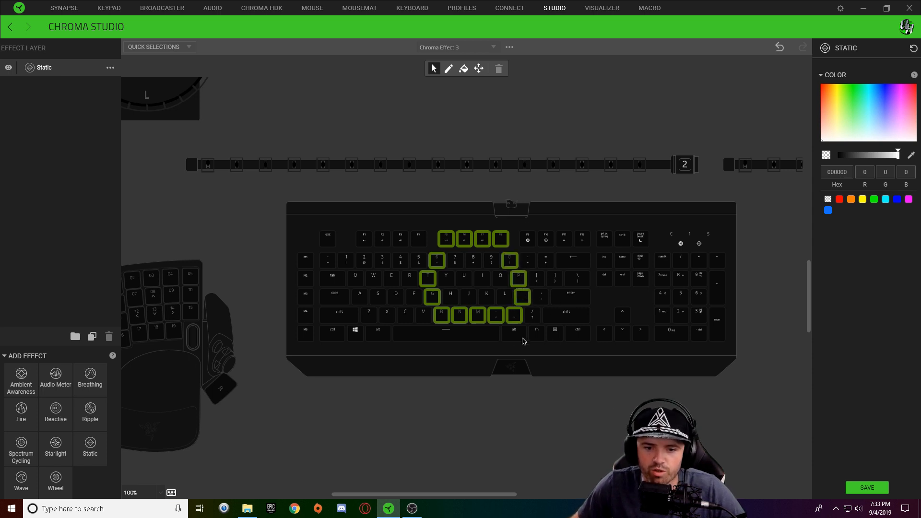
pyautogui.click(539, 334)
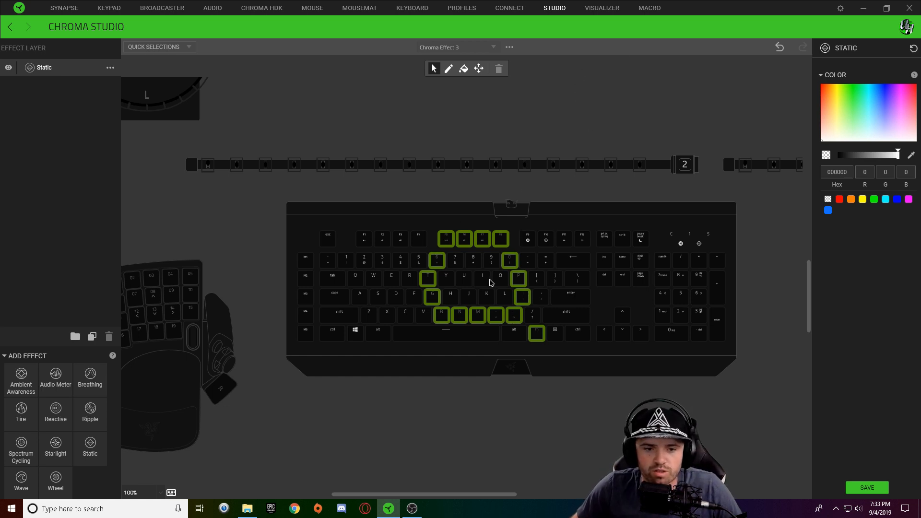
pyautogui.click(464, 279)
pyautogui.click(487, 283)
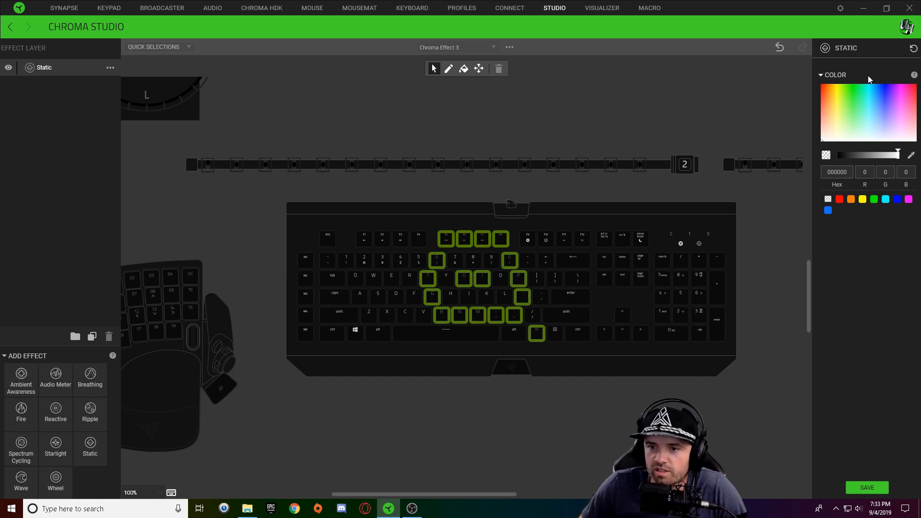
# Color the selected keys purple (8007FF) in the Static effect, save, and clear the key selection
pyautogui.moveTo(889, 99); pyautogui.dragTo(894, 86)
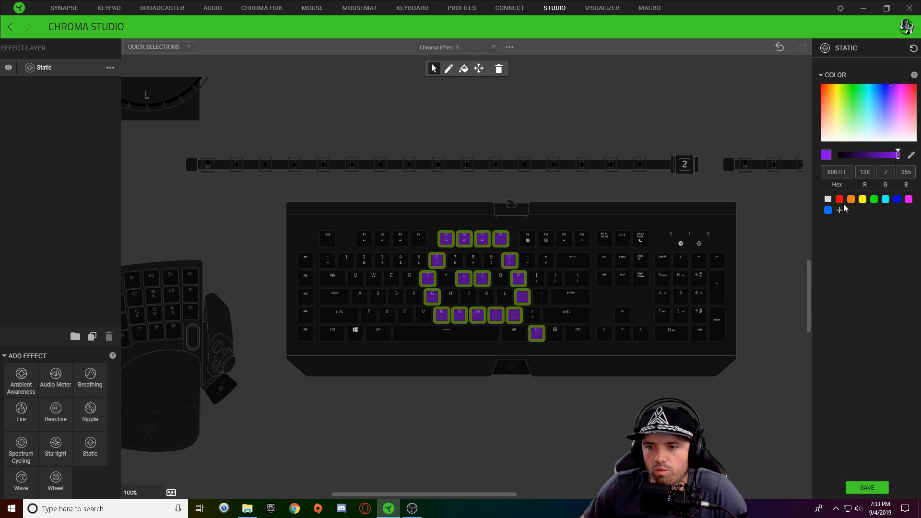
pyautogui.click(875, 485)
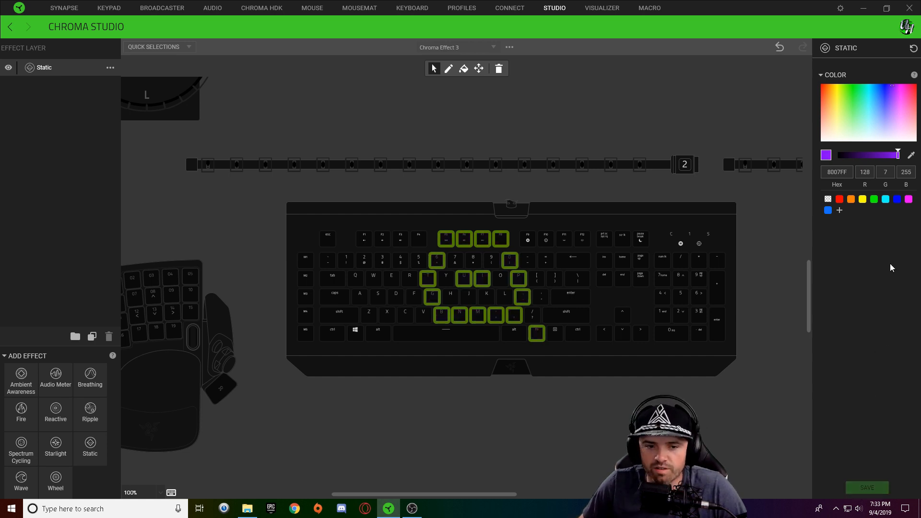
pyautogui.click(520, 281)
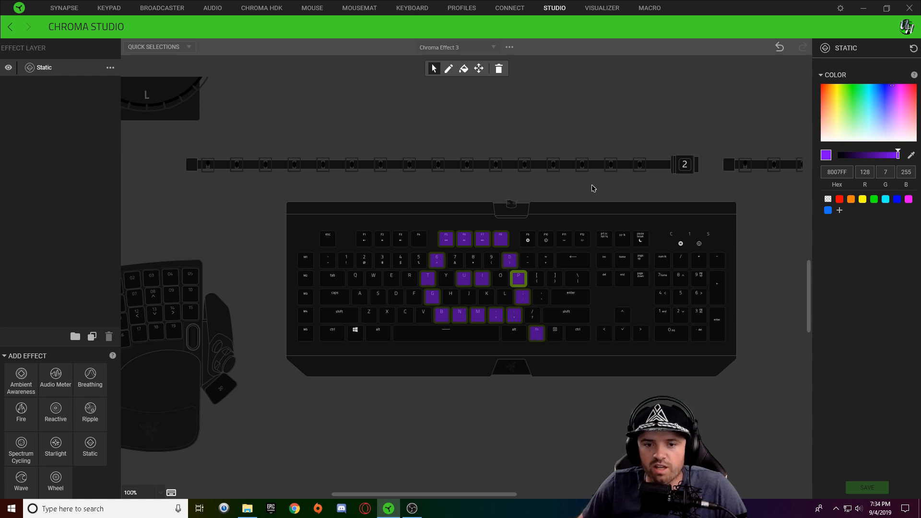
pyautogui.click(599, 121)
# Set the inner keys 7–9, Y, O and H–L to a dark purple (0D011A) and save the effect
pyautogui.moveTo(456, 264)
pyautogui.mouseDown()
pyautogui.moveTo(491, 265)
pyautogui.moveTo(507, 294)
pyautogui.moveTo(462, 299)
pyautogui.moveTo(446, 286)
pyautogui.mouseUp()
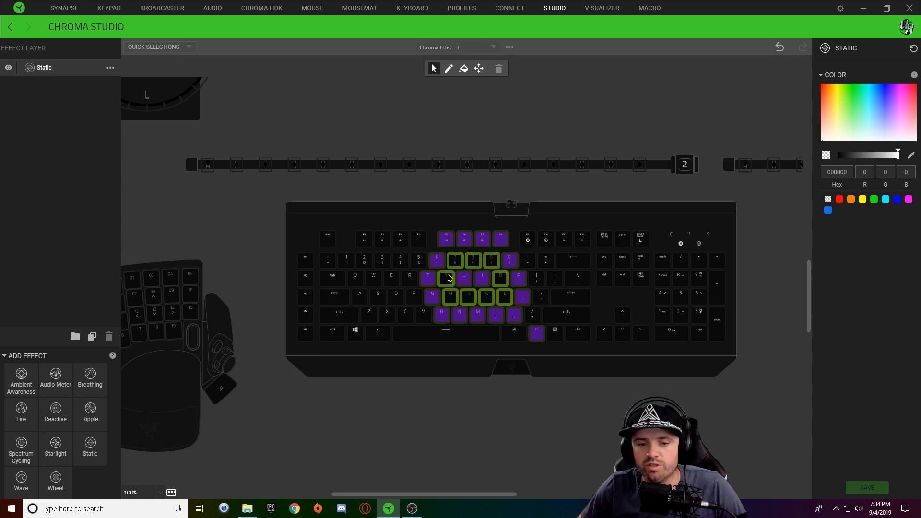
pyautogui.moveTo(449, 278); pyautogui.dragTo(449, 276)
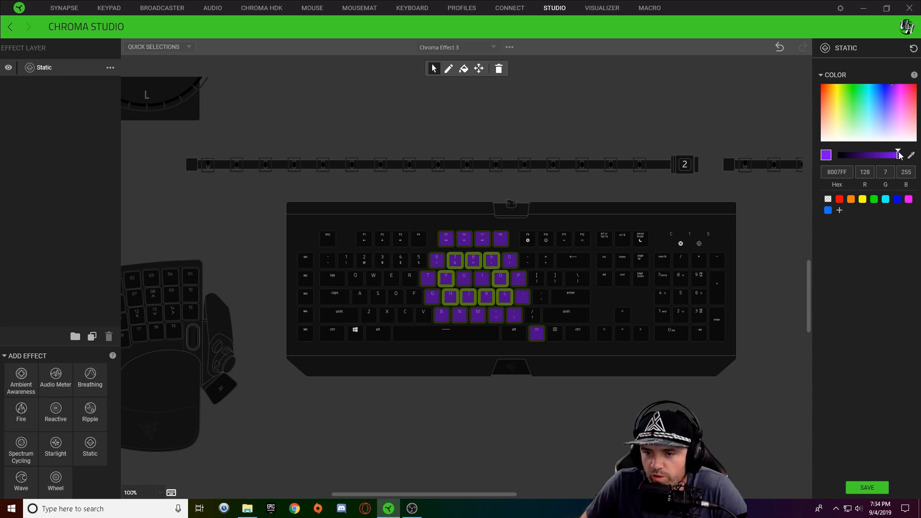
pyautogui.moveTo(899, 155); pyautogui.dragTo(845, 158)
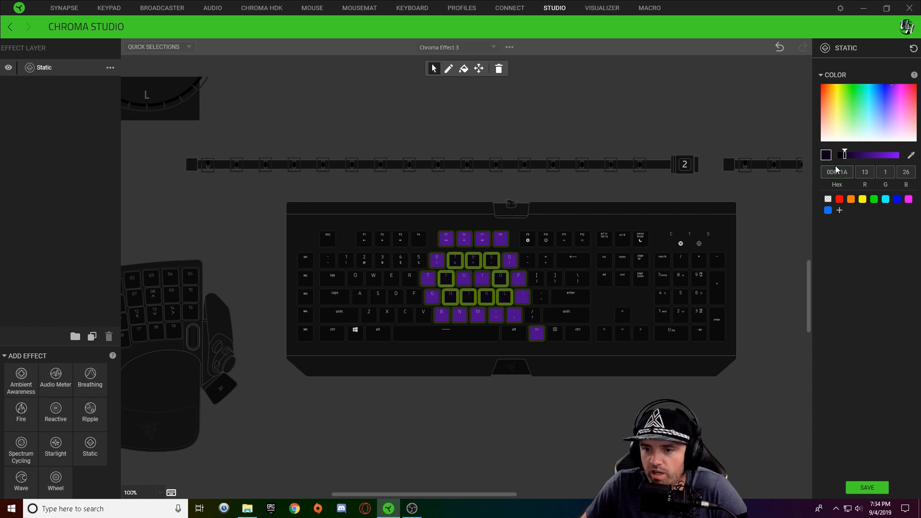
pyautogui.click(868, 487)
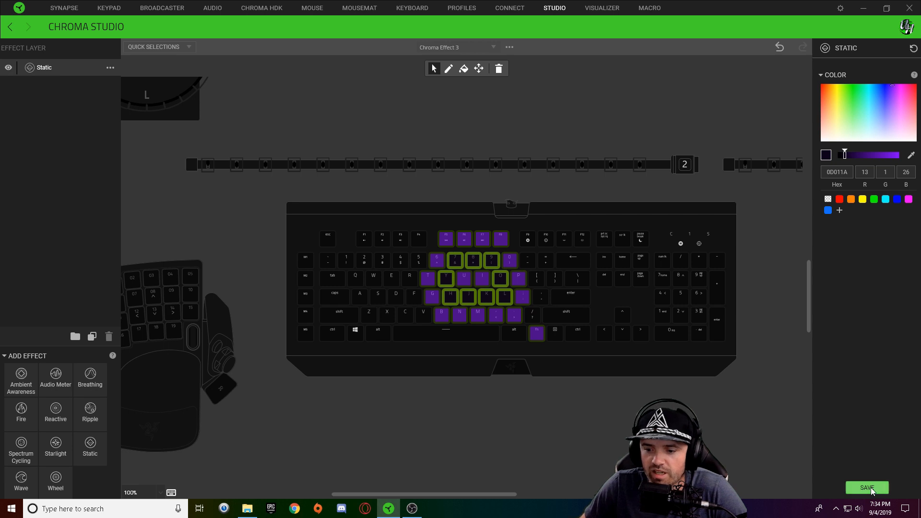
pyautogui.click(646, 126)
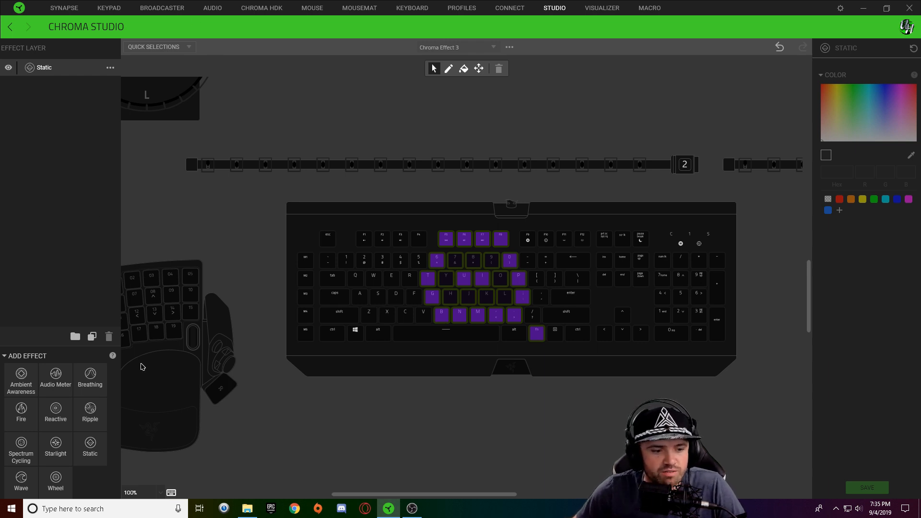
# Add a Wave effect layer and select the navigation keys, number pad, function row and macro column for it
pyautogui.click(26, 482)
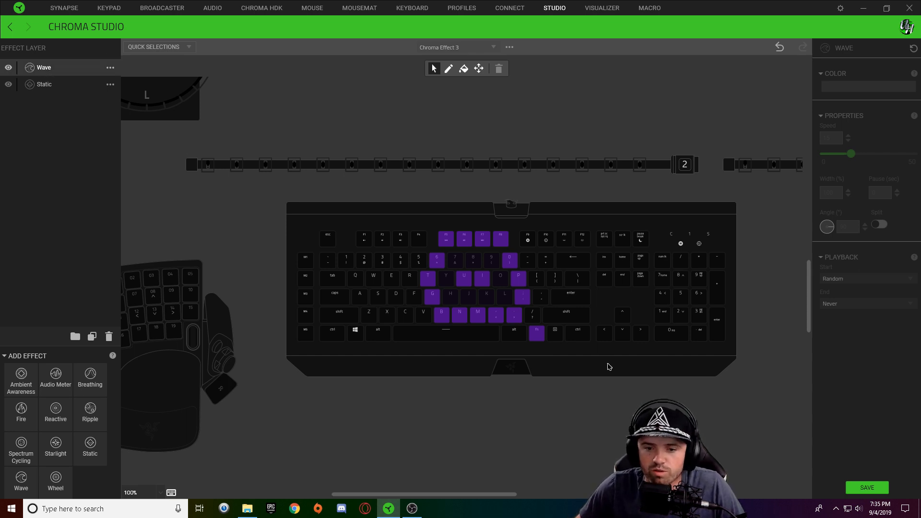
pyautogui.moveTo(596, 359); pyautogui.dragTo(736, 185)
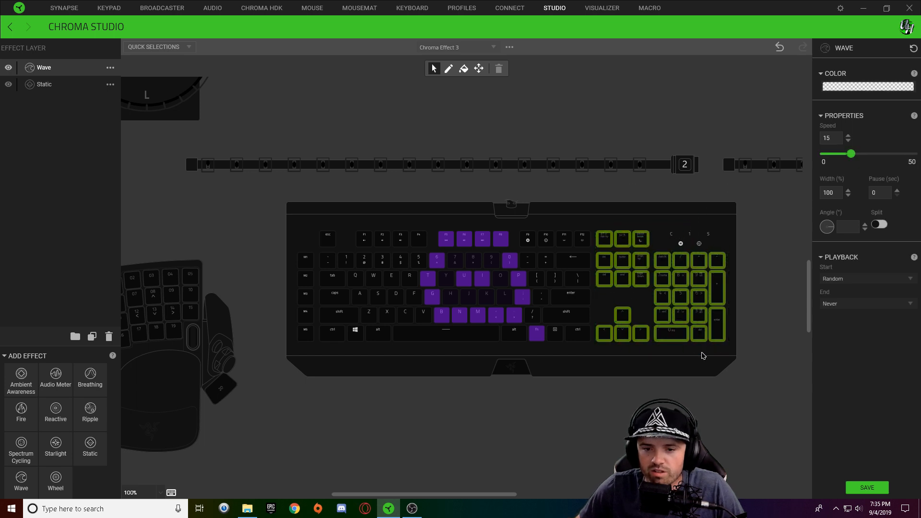
pyautogui.moveTo(596, 244); pyautogui.dragTo(309, 355)
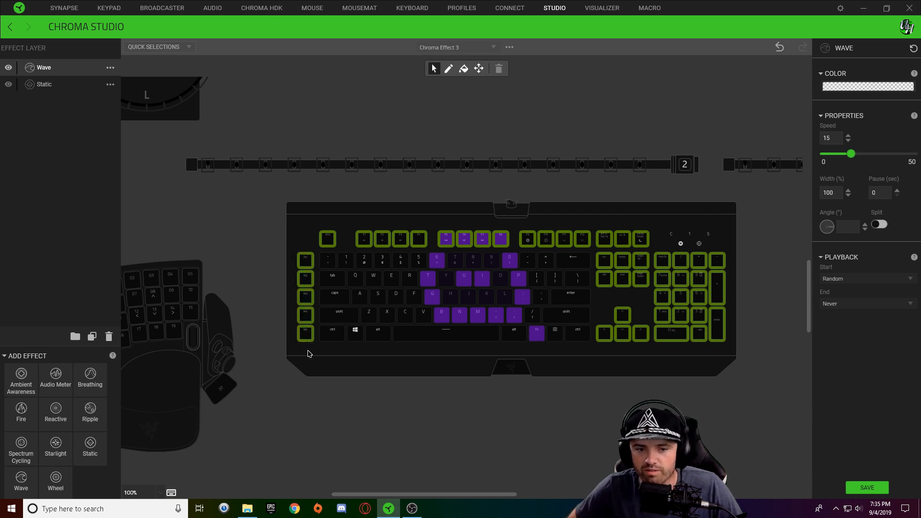
# Apply the single black-green-black gradient pattern to the Wave effect's color
pyautogui.click(858, 88)
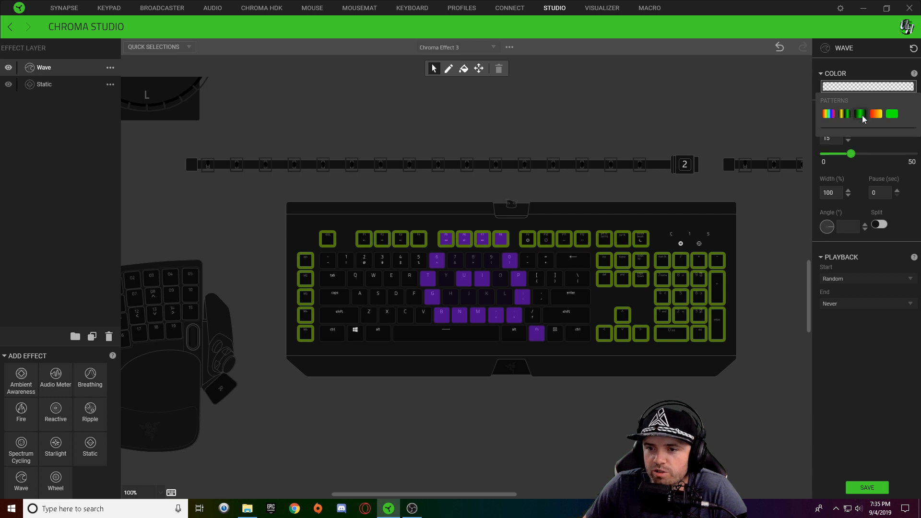
pyautogui.click(862, 114)
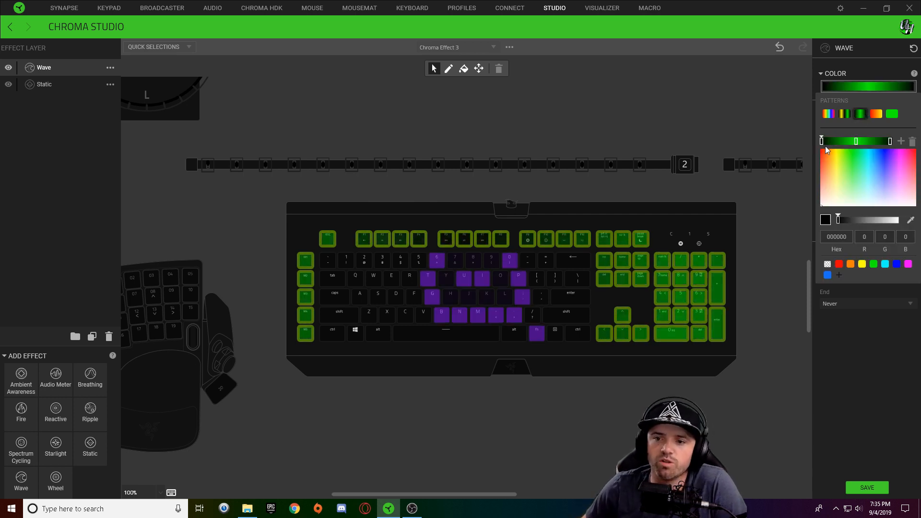
pyautogui.moveTo(892, 156); pyautogui.dragTo(894, 152)
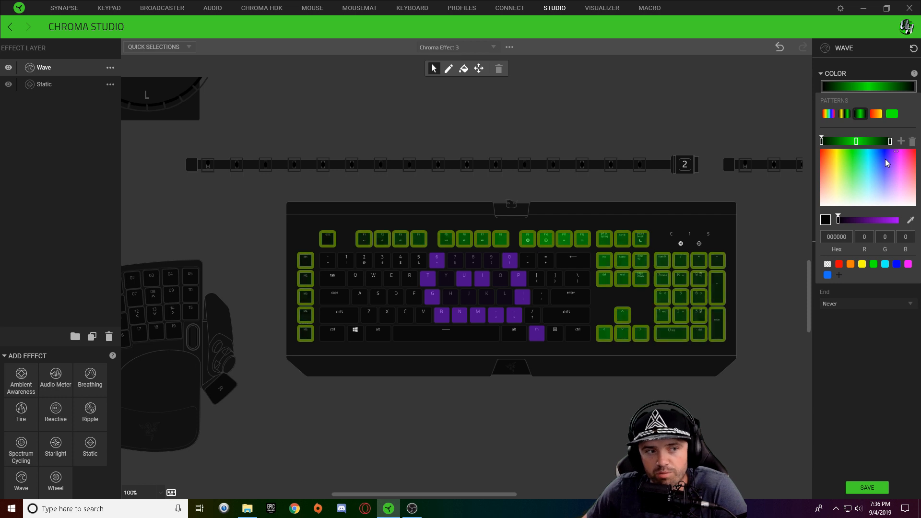
pyautogui.click(43, 85)
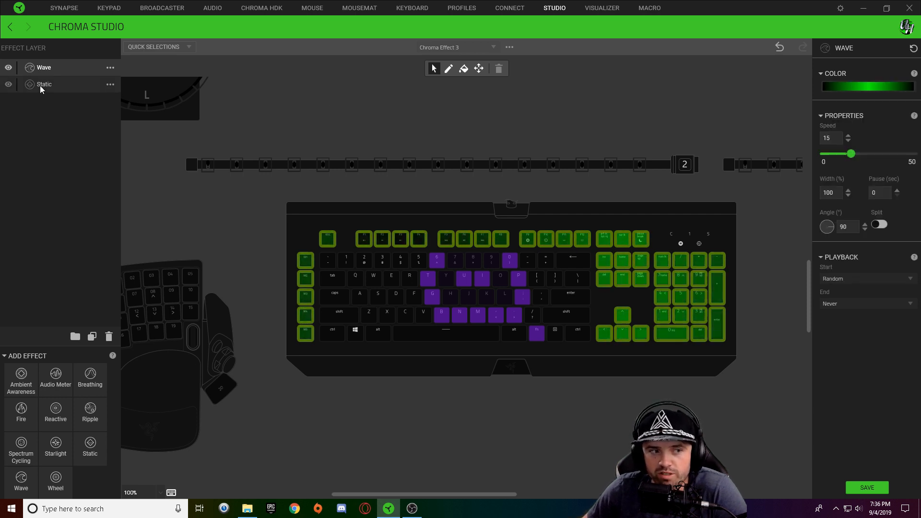
# Copy the hex color value of the purple P key from the Static layer
pyautogui.click(44, 84)
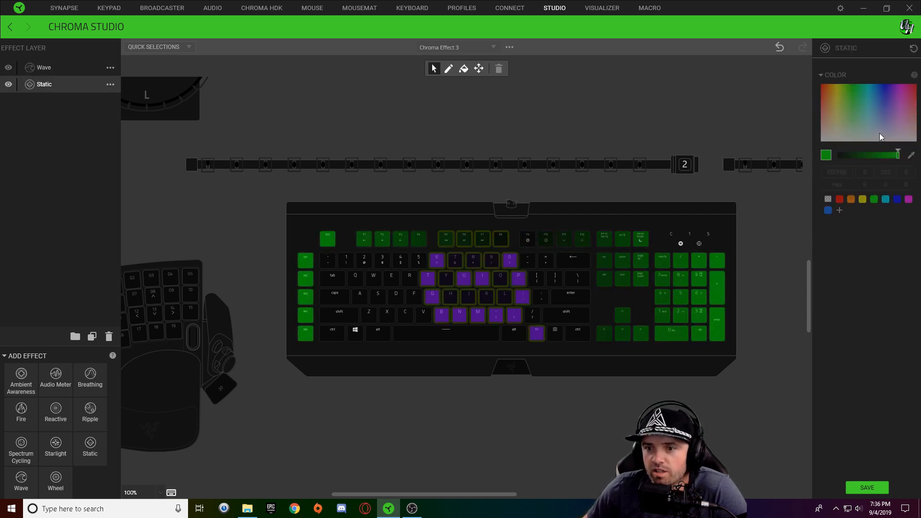
pyautogui.click(522, 282)
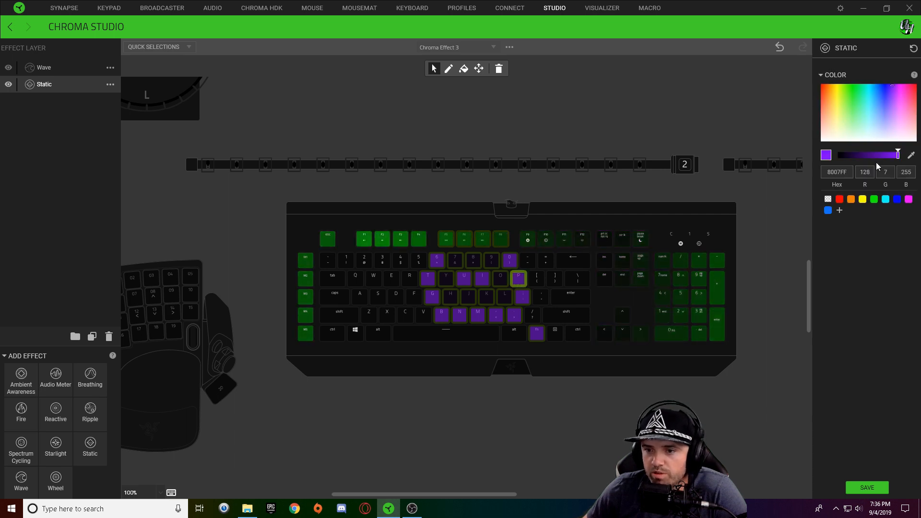
pyautogui.click(845, 174)
pyautogui.hotkey('ctrl', 'c')
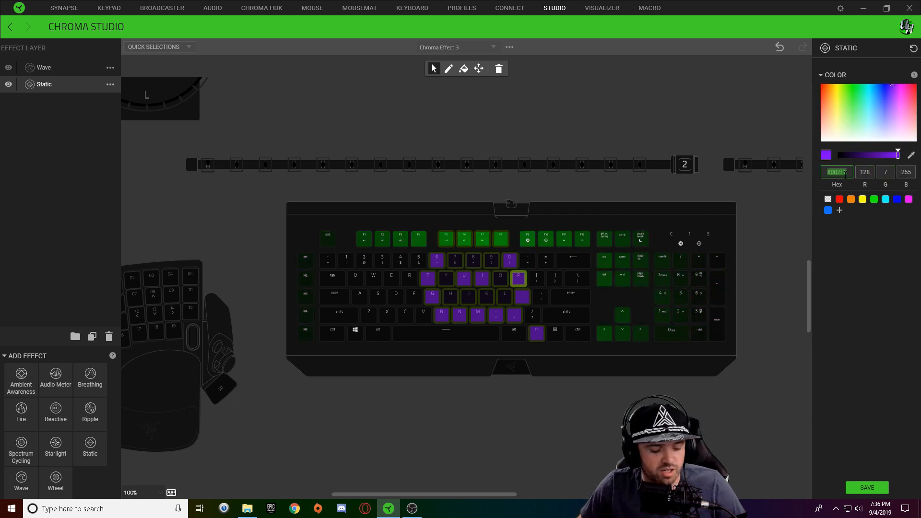
# Set both the first and last color stops of the Wave layer's gradient to 8007FF
pyautogui.click(44, 69)
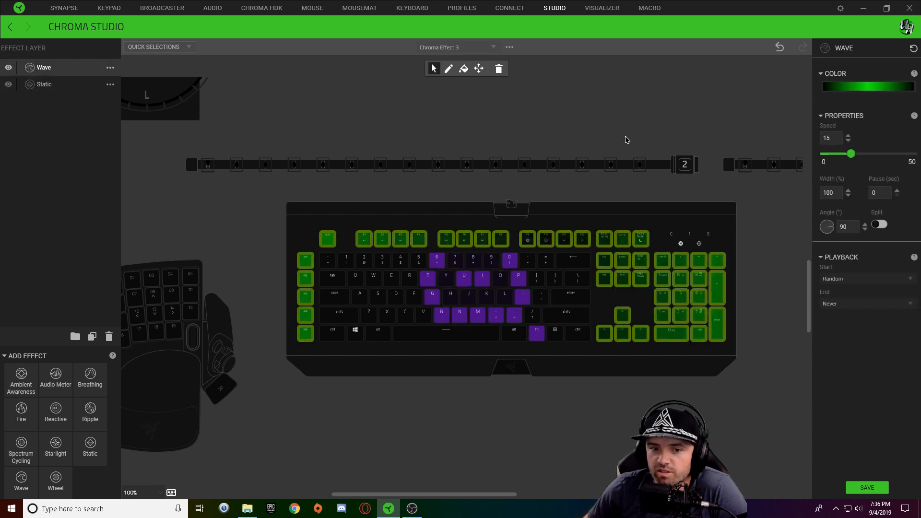
pyautogui.click(659, 246)
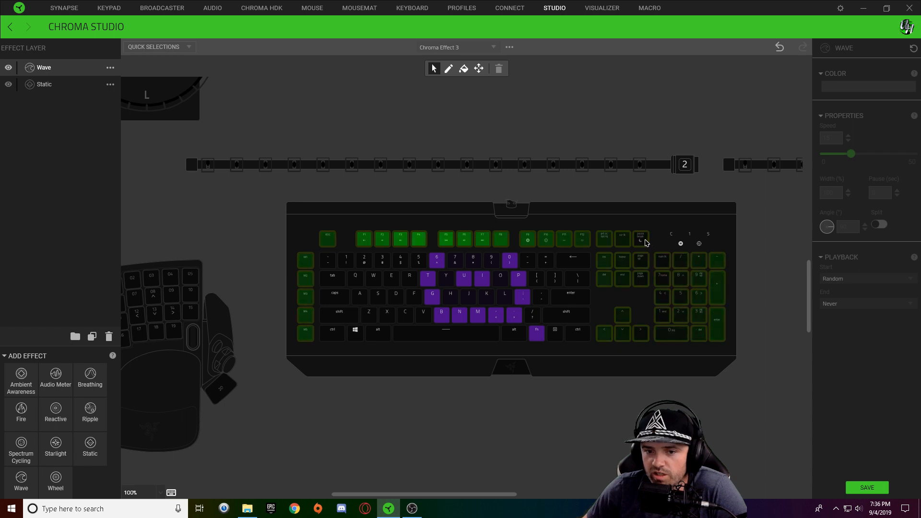
pyautogui.click(646, 242)
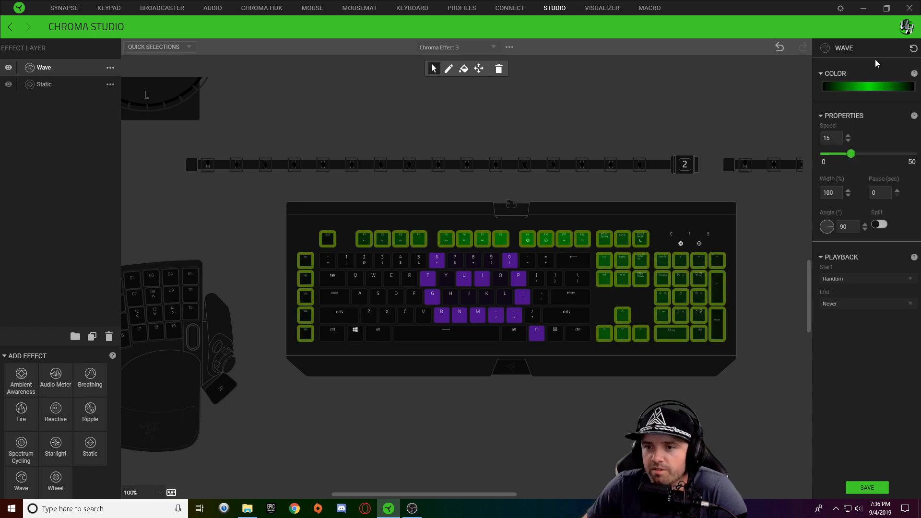
pyautogui.click(870, 87)
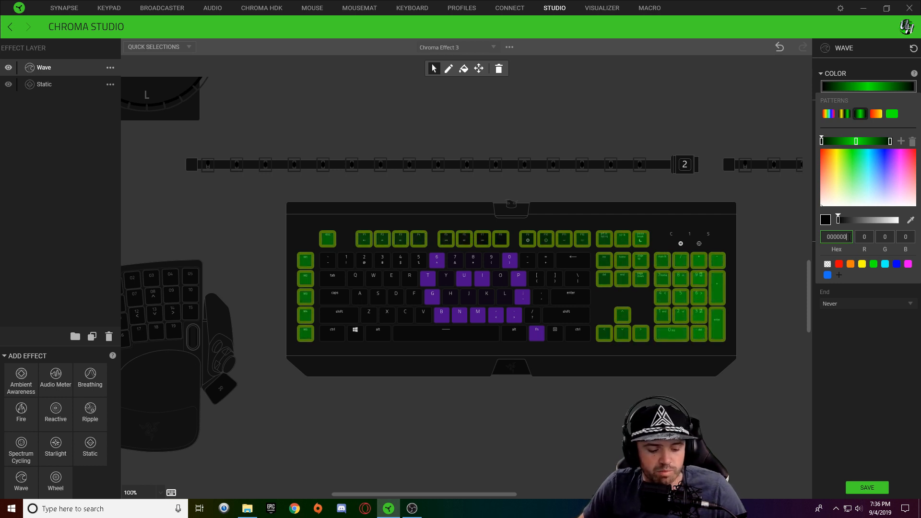
pyautogui.write('8007FF')
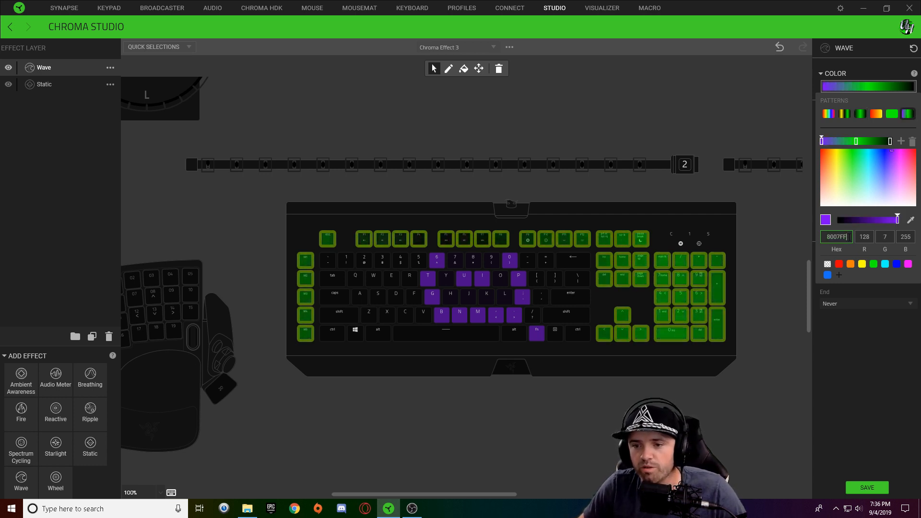
pyautogui.click(890, 141)
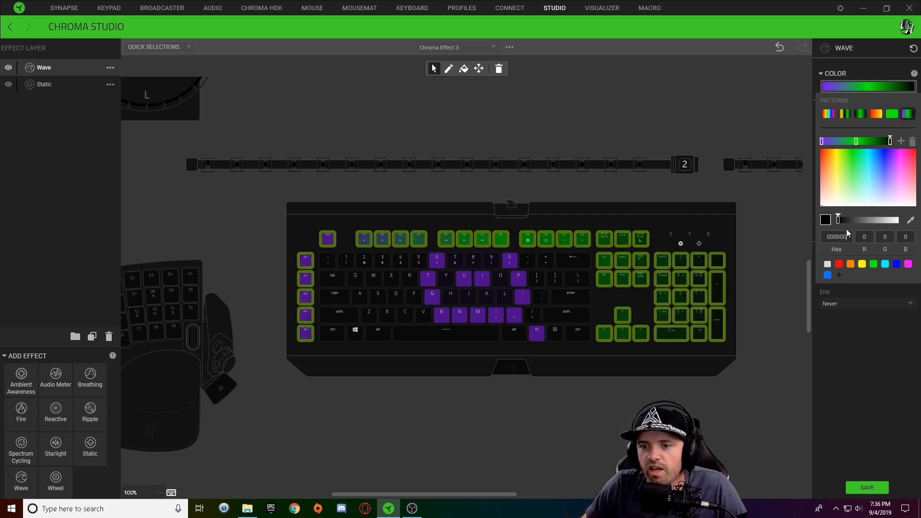
pyautogui.hotkey('ctrl', 'a')
pyautogui.hotkey('ctrl', 'v')
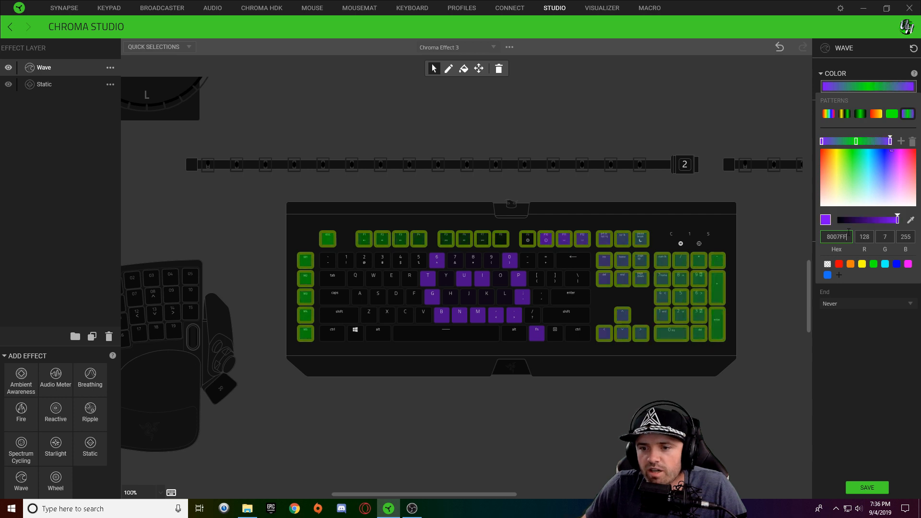
# Change the middle color stop of the Wave gradient to light purple (B38CFF) and close the color editor
pyautogui.click(856, 141)
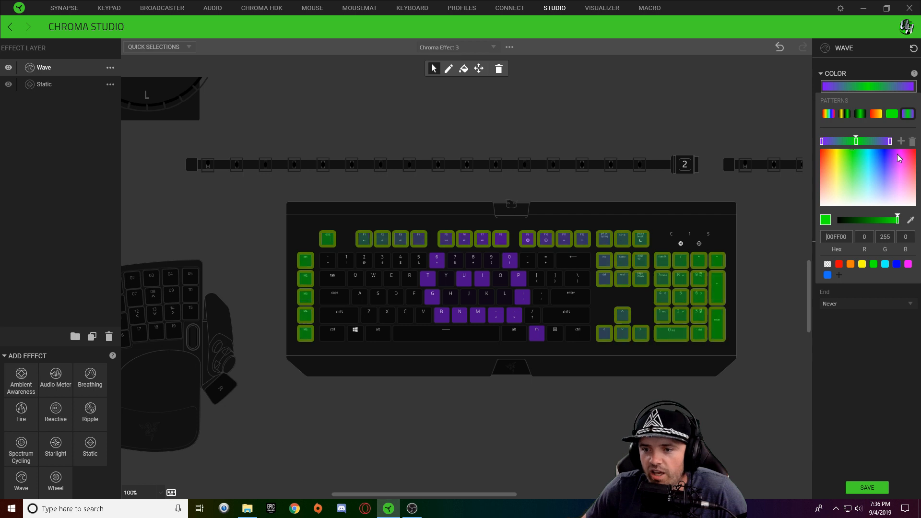
pyautogui.moveTo(897, 157); pyautogui.dragTo(889, 180)
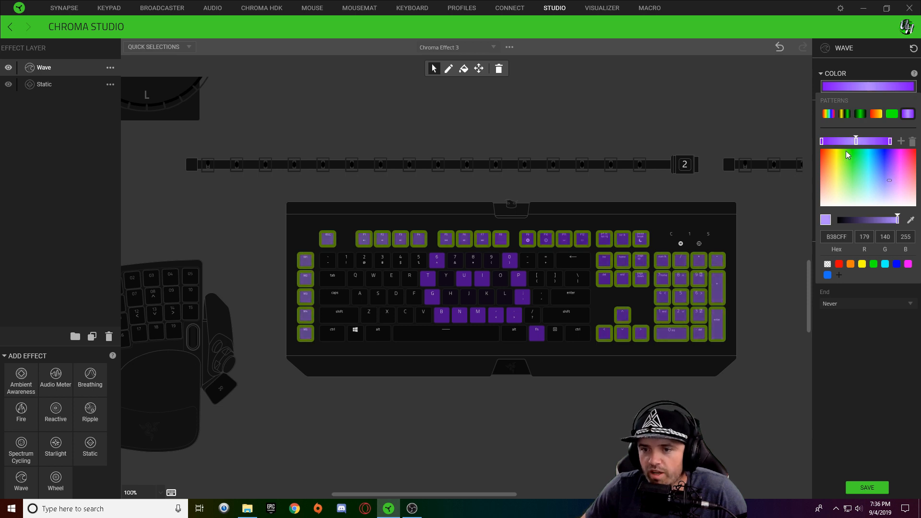
pyautogui.click(852, 87)
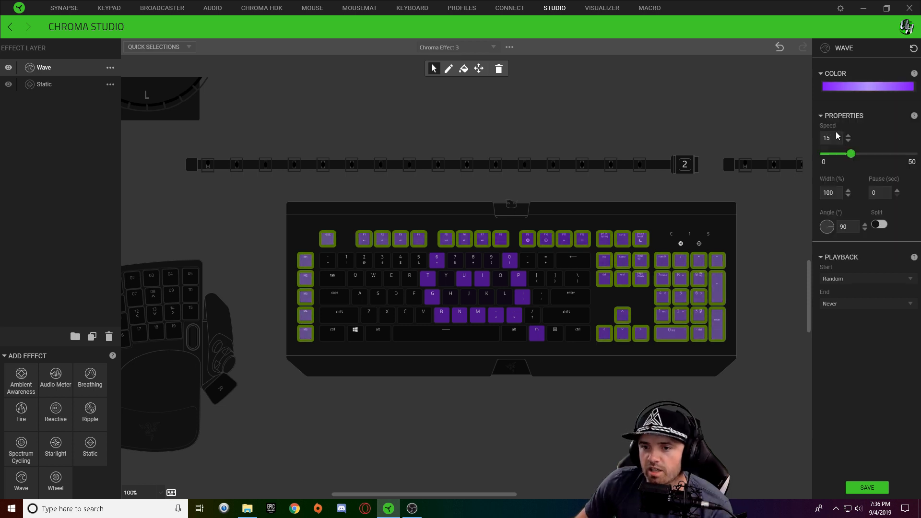
# Set the wave's speed to 25, width to 50%, pause to 1 second and angle to 306°
pyautogui.write('25')
pyautogui.doubleClick(838, 194)
pyautogui.write('50')
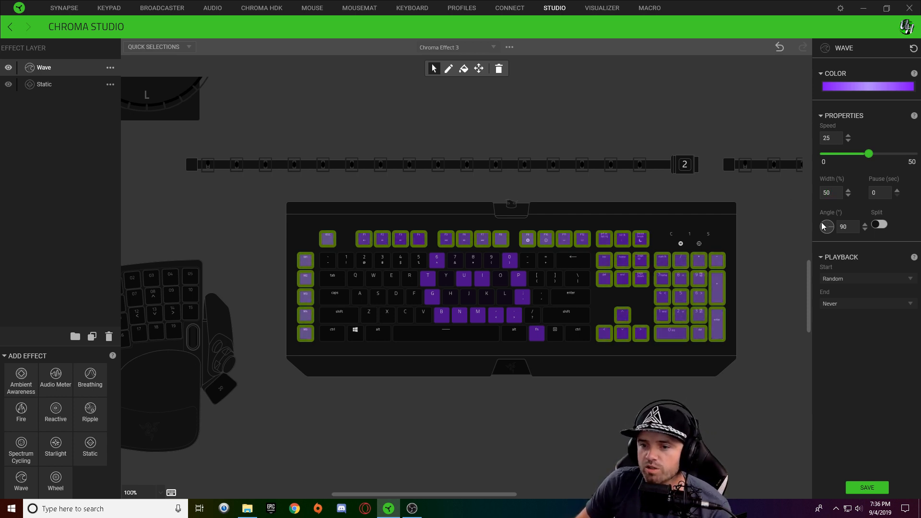
pyautogui.click(897, 191)
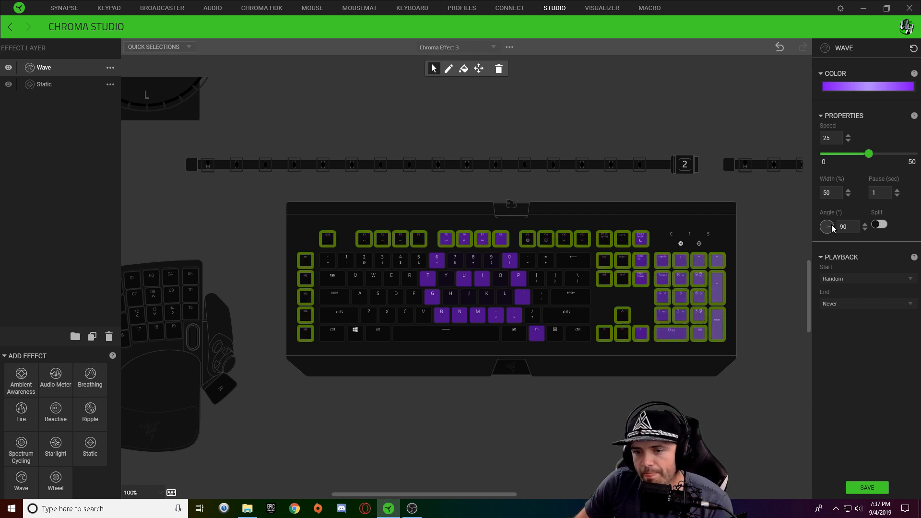
pyautogui.moveTo(815, 215); pyautogui.dragTo(813, 215)
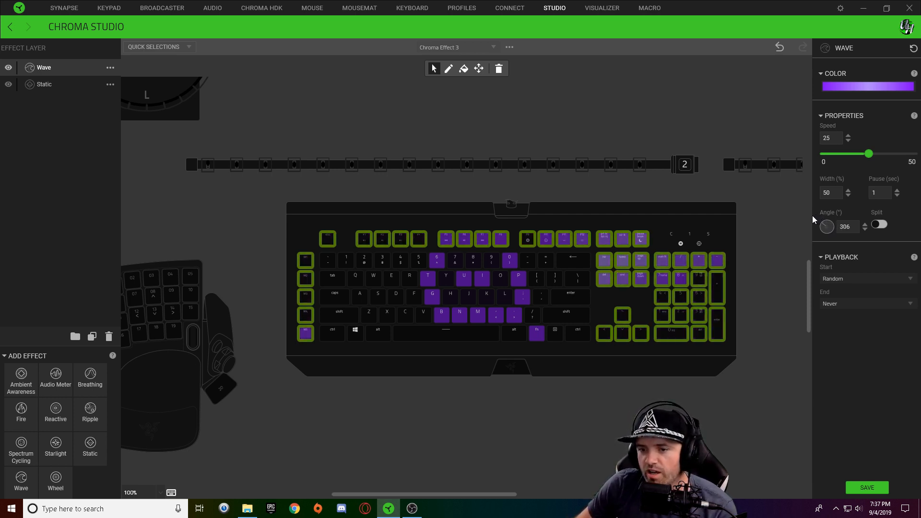
# Set the wave's angle to 305°, save the effect and clear the key selection
pyautogui.moveTo(810, 216); pyautogui.dragTo(781, 201)
pyautogui.click(867, 487)
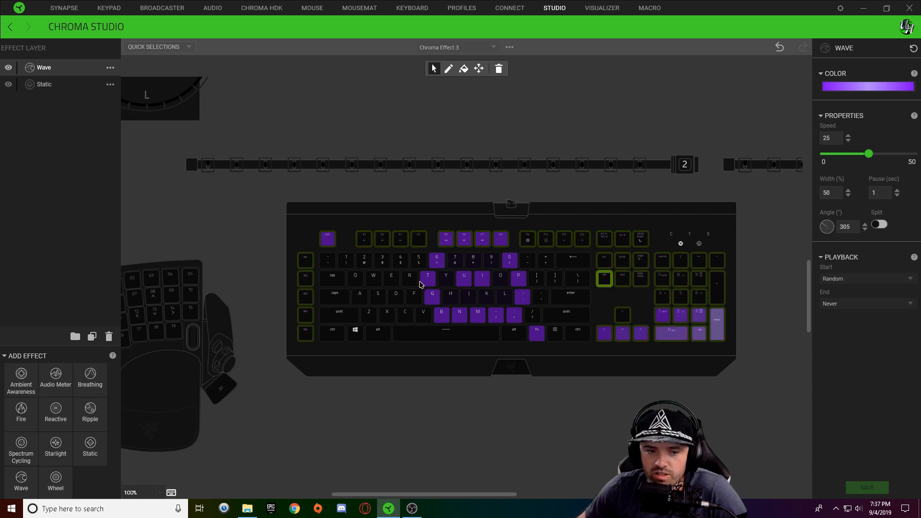
pyautogui.click(360, 154)
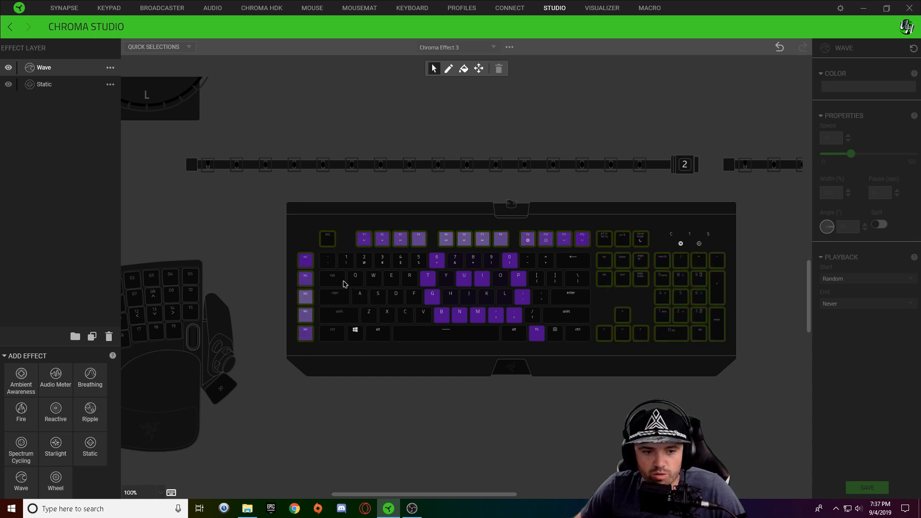
# Apply the purple gradient in the Wave layer to the modifier keys at both ends of the main key block, including tilde, Windows, menu and backslash
pyautogui.moveTo(326, 257); pyautogui.dragTo(355, 334)
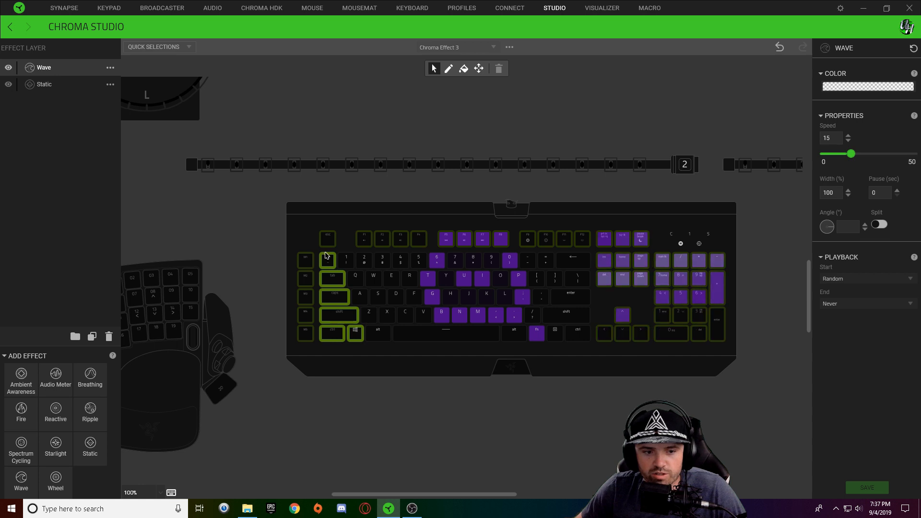
pyautogui.keyDown('ctrl'); pyautogui.click(559, 337); pyautogui.keyUp('ctrl')
pyautogui.click(576, 334)
pyautogui.click(572, 317)
pyautogui.click(574, 298)
pyautogui.click(577, 279)
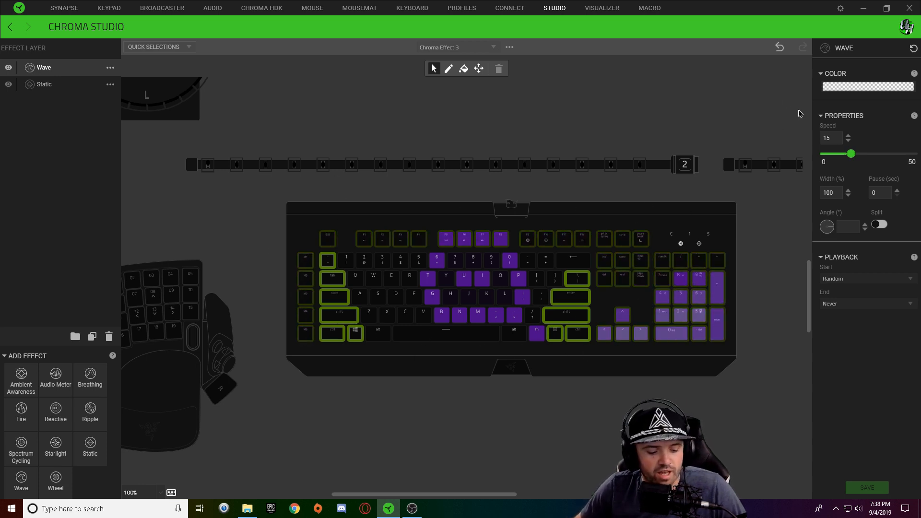
pyautogui.hotkey('ctrl', 'v')
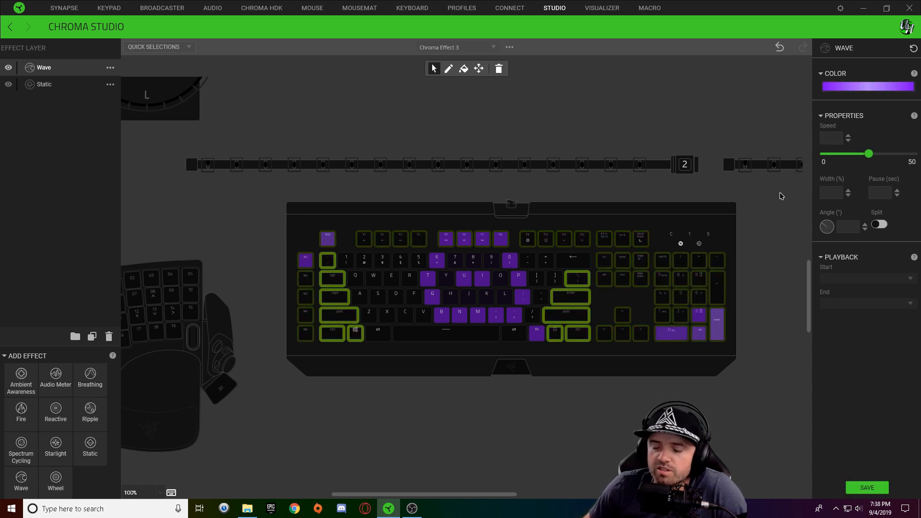
# Set the wave's angle on the selected modifier keys to 103° and save the effect
pyautogui.moveTo(823, 224); pyautogui.dragTo(895, 248)
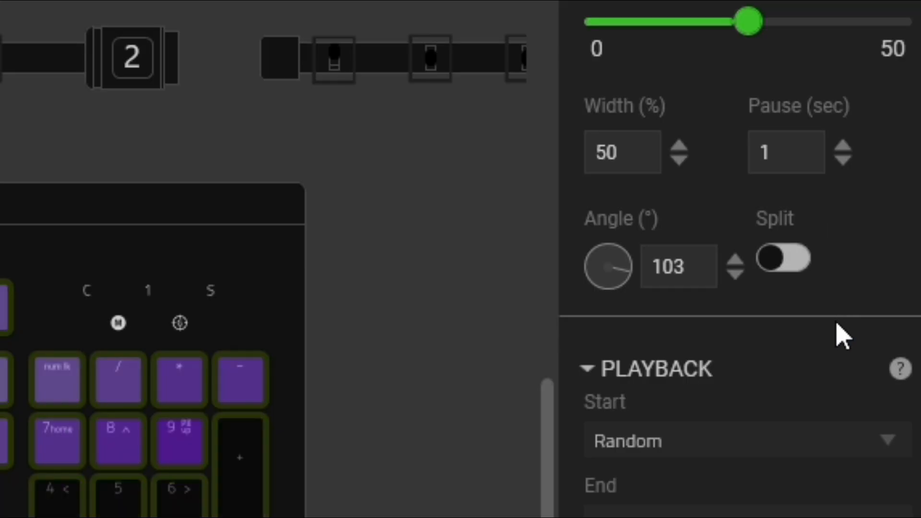
pyautogui.moveTo(836, 323); pyautogui.dragTo(836, 320)
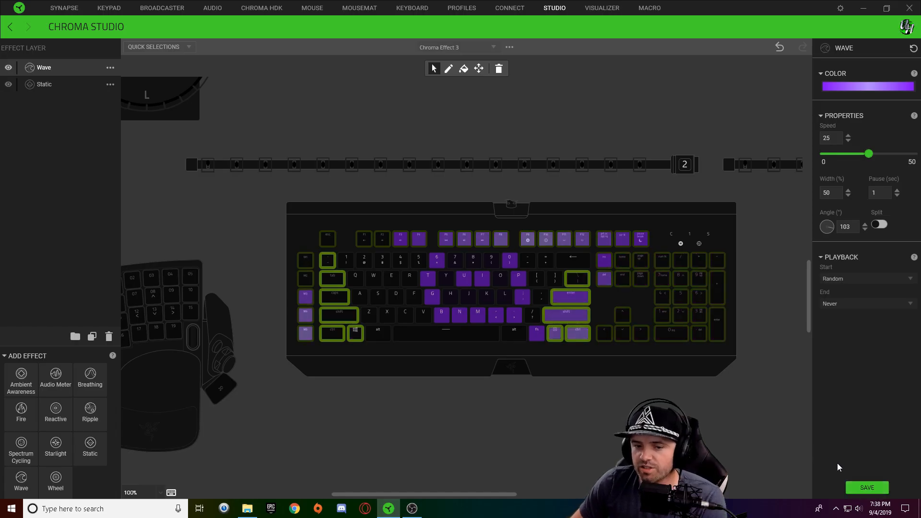
pyautogui.click(862, 488)
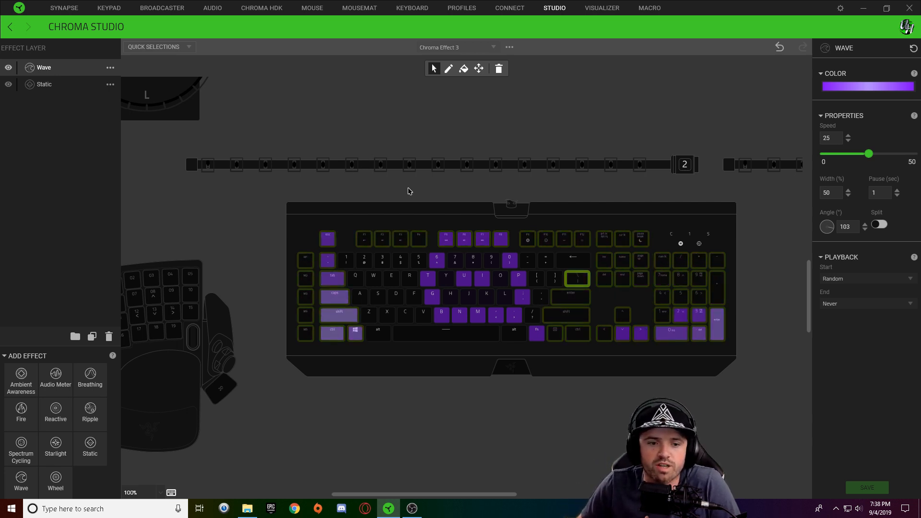
pyautogui.click(282, 178)
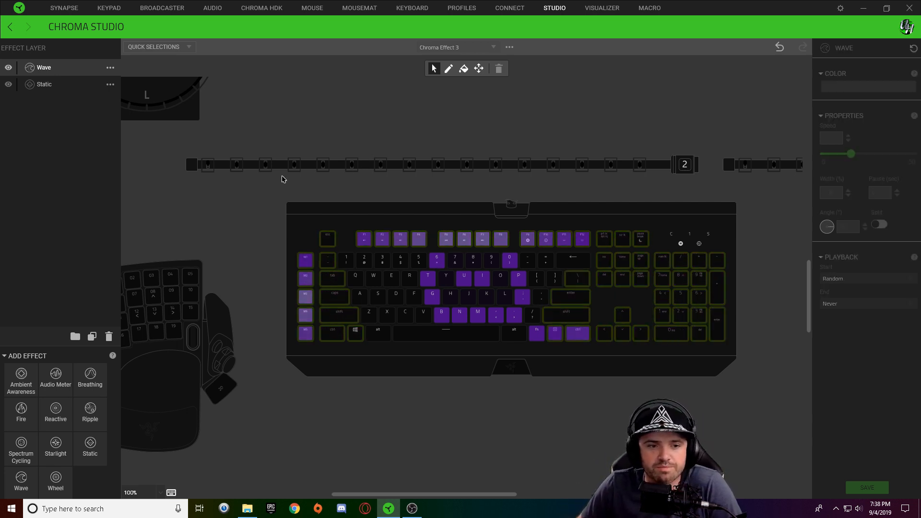
# Add a Ripple layer on all keyboard keys and give it a solid white color
pyautogui.click(84, 424)
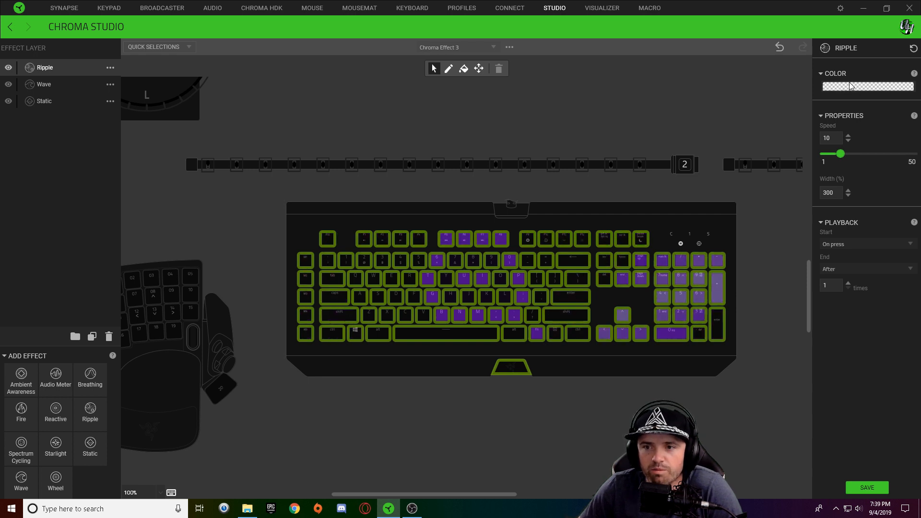
pyautogui.click(844, 87)
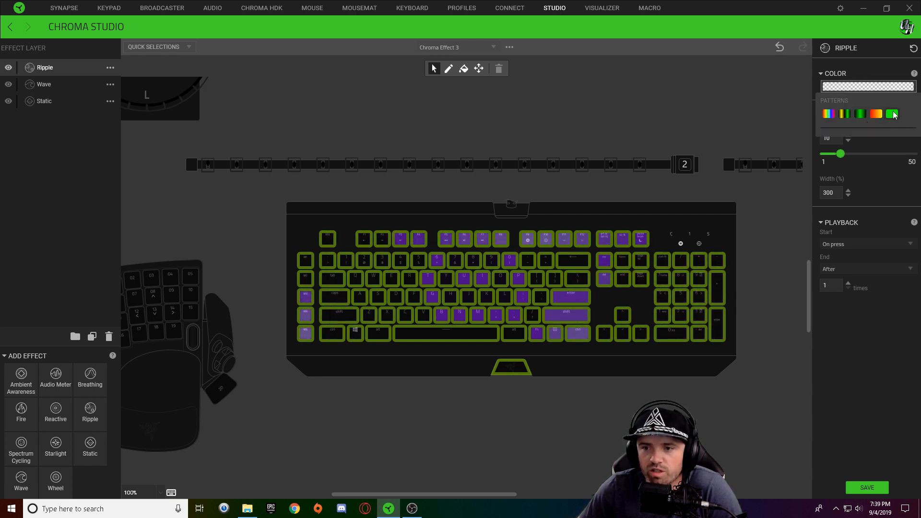
pyautogui.click(892, 115)
pyautogui.click(851, 343)
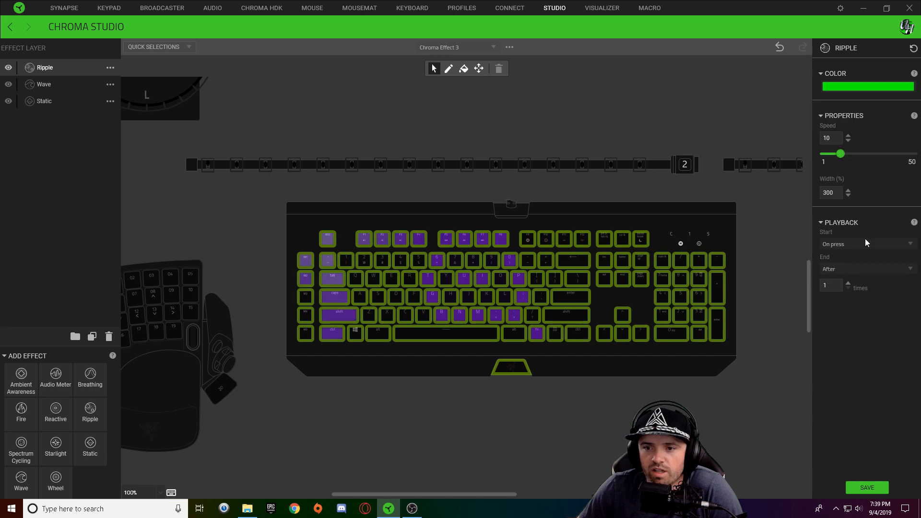
pyautogui.click(859, 88)
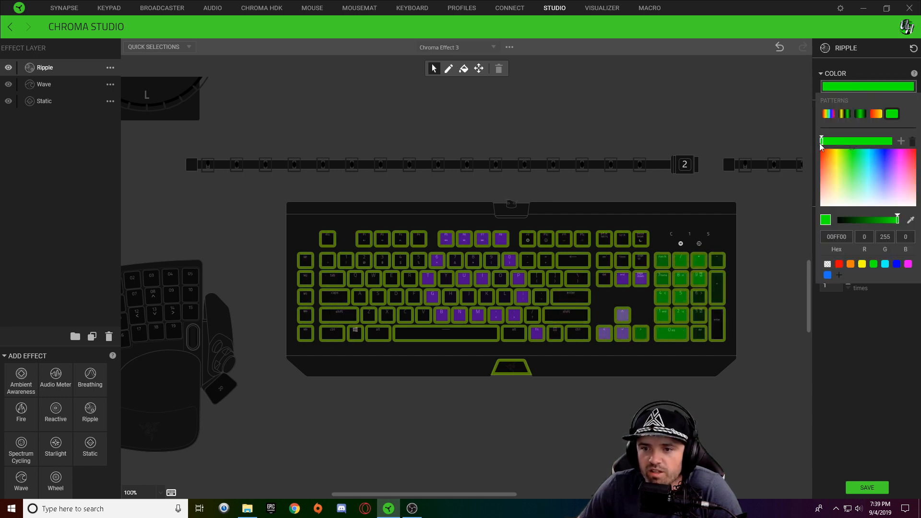
pyautogui.click(831, 204)
pyautogui.click(855, 374)
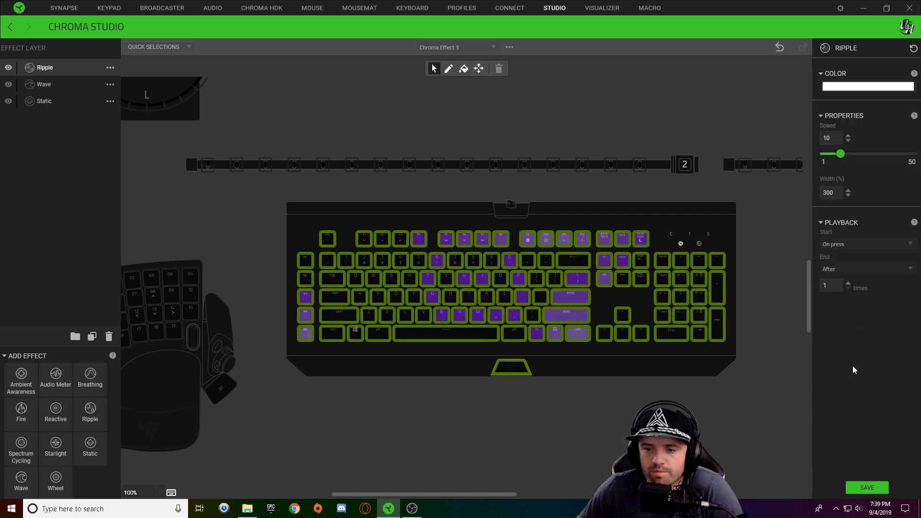
# Set the ripple's width to 100% and speed to 30, save the effect and clear the key selection
pyautogui.click(848, 195)
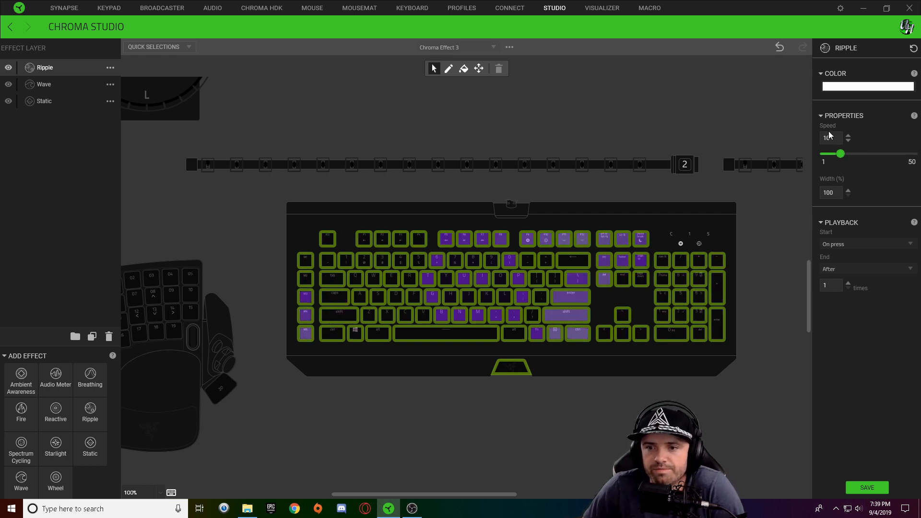
pyautogui.click(848, 137)
pyautogui.click(847, 136)
pyautogui.click(848, 137)
pyautogui.click(848, 137)
pyautogui.click(848, 137)
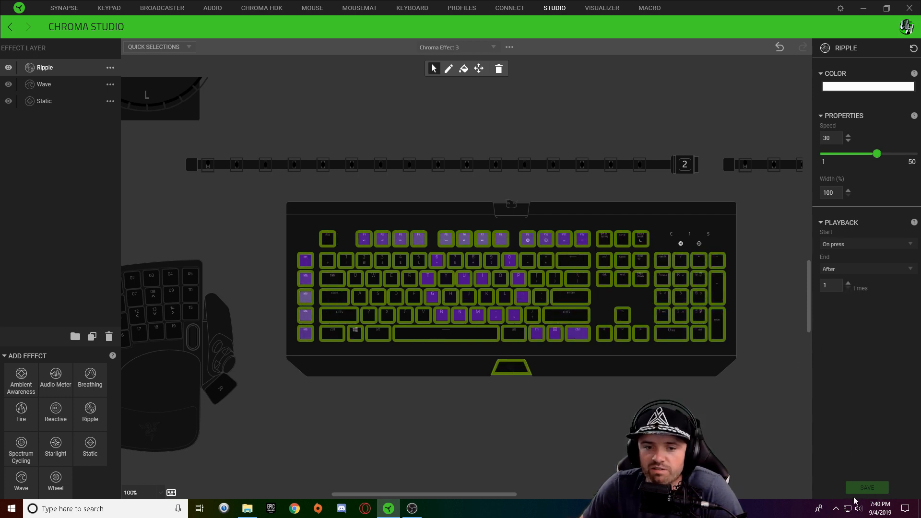
pyautogui.click(777, 207)
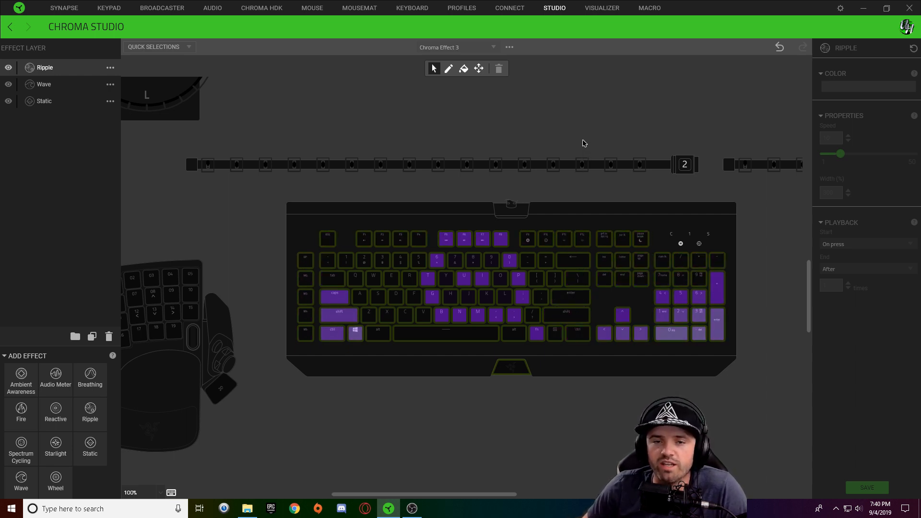
# Duplicate the Wave layer and place the copy directly below the Ripple layer
pyautogui.rightClick(63, 83)
pyautogui.click(93, 104)
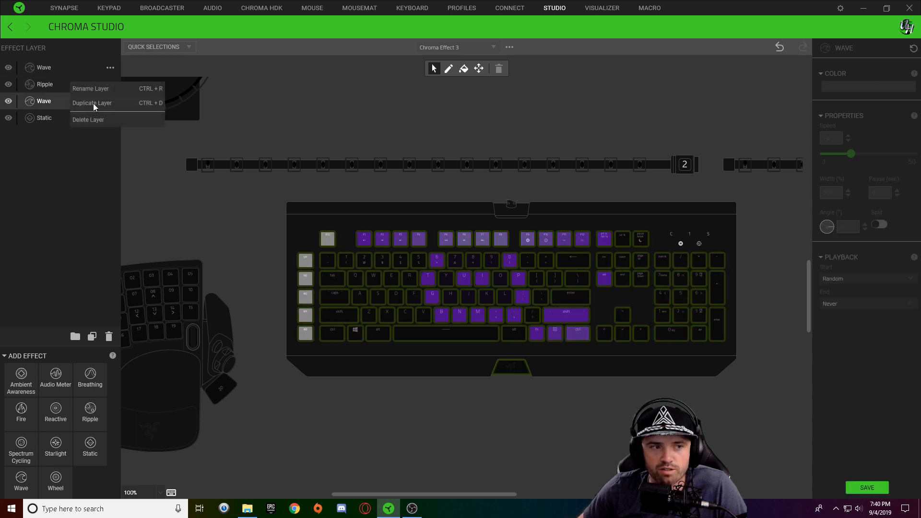
pyautogui.moveTo(52, 74); pyautogui.dragTo(58, 86)
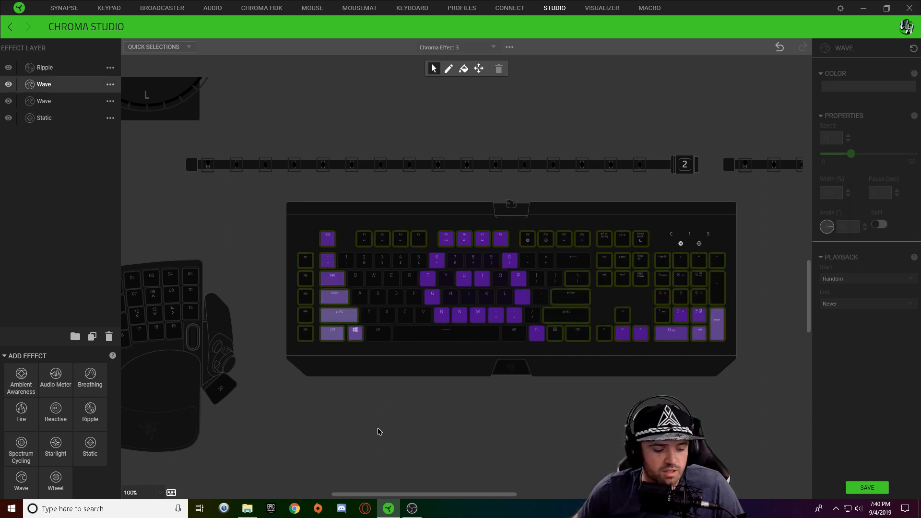
# Apply the purple wave in the duplicated Wave layer to the mouse, mouse mat, right speaker and LED strip 3
pyautogui.scroll(-1, 384, 422)
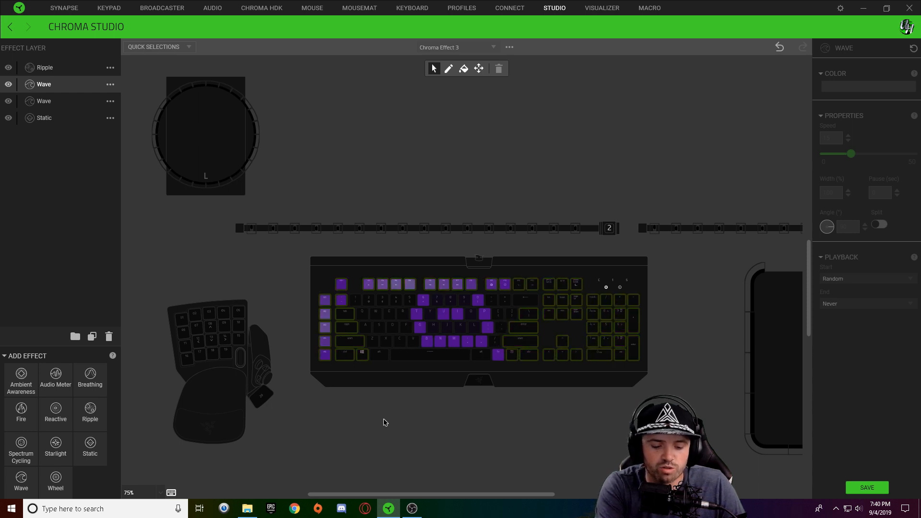
pyautogui.scroll(-1, 386, 422)
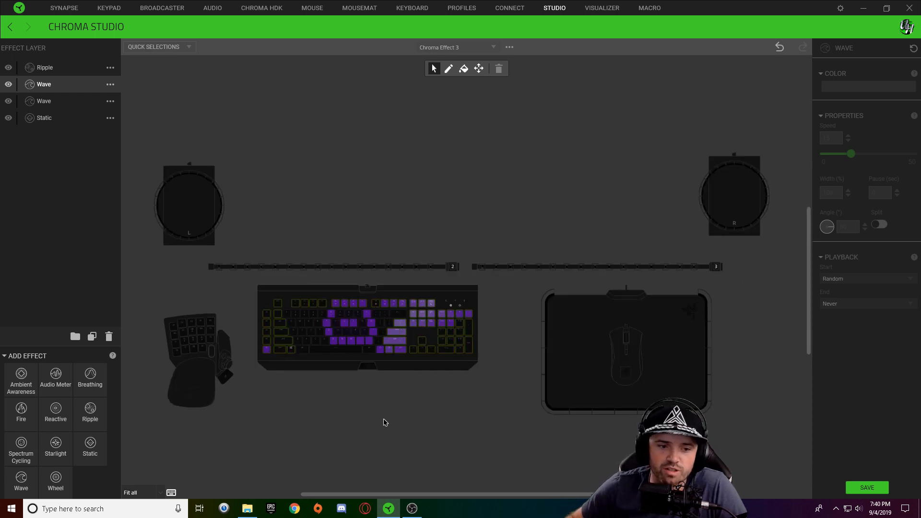
pyautogui.click(430, 323)
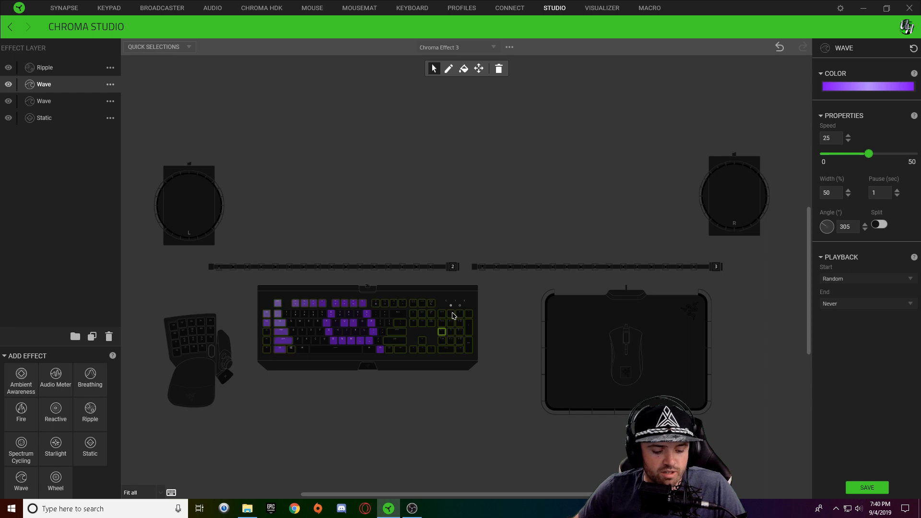
pyautogui.click(500, 185)
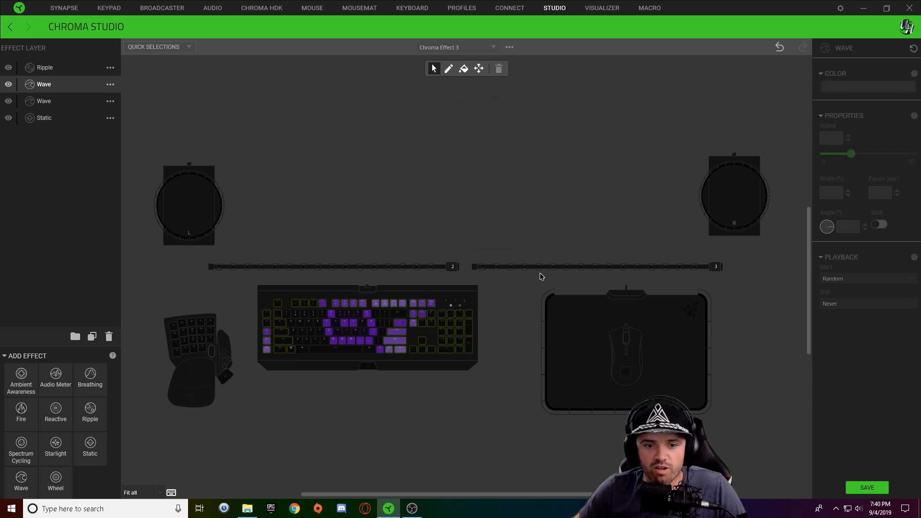
pyautogui.moveTo(533, 257); pyautogui.dragTo(716, 424)
pyautogui.moveTo(784, 494); pyautogui.dragTo(784, 493)
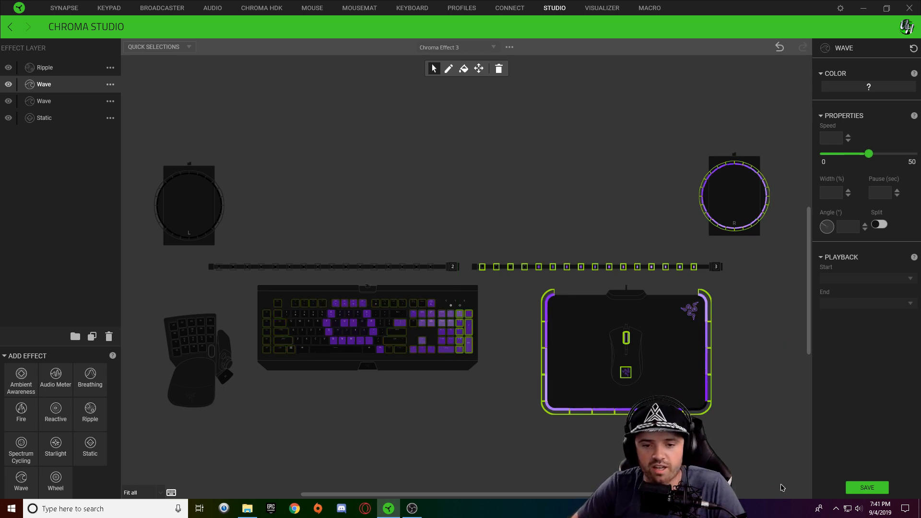
pyautogui.click(330, 181)
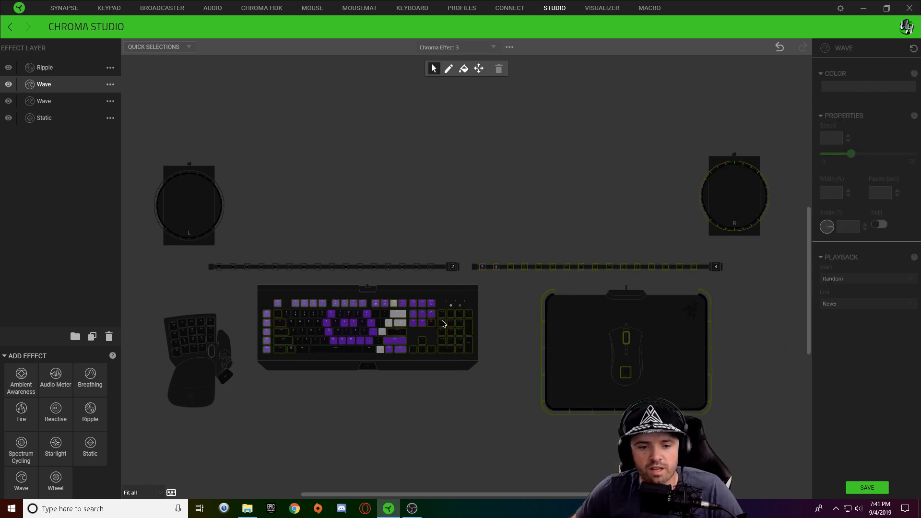
# Apply the purple wave to the left speaker, LED strip 2, keypad and keyboard with the angle set to 229°
pyautogui.moveTo(454, 95); pyautogui.dragTo(133, 438)
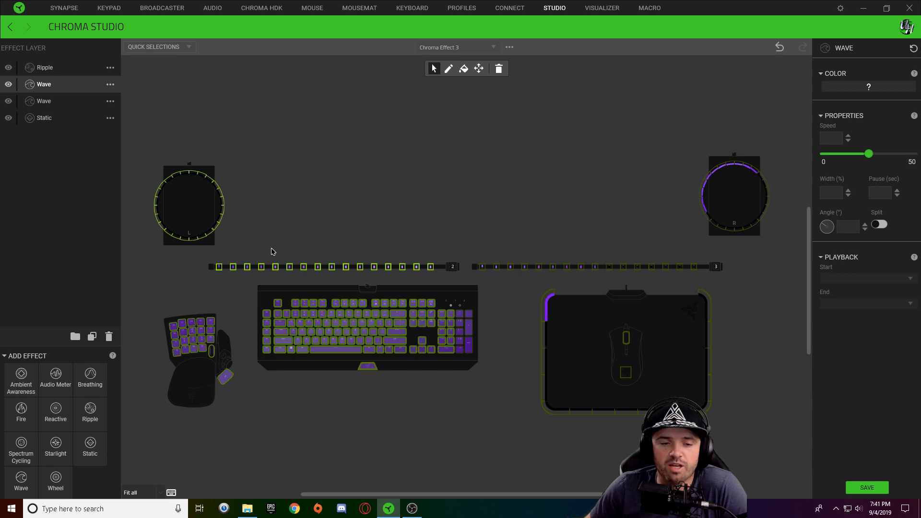
pyautogui.click(822, 223)
pyautogui.moveTo(816, 237); pyautogui.dragTo(815, 238)
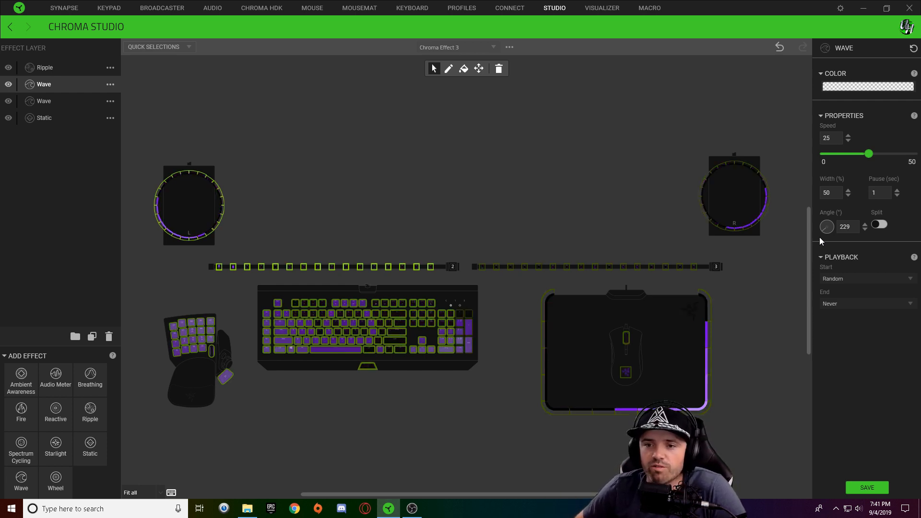
pyautogui.click(521, 130)
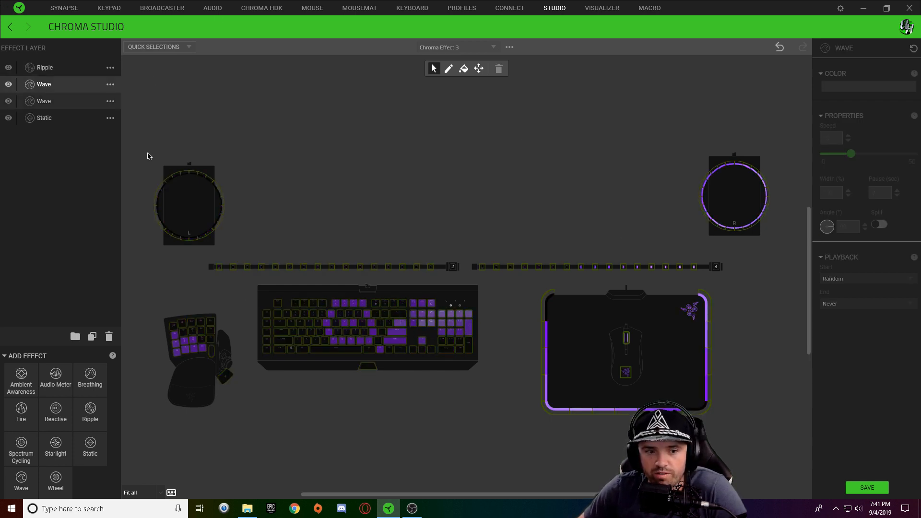
# Remove the keyboard's keys from the duplicated Wave layer, save the effect and look over the keyboard
pyautogui.moveTo(234, 284); pyautogui.dragTo(379, 345)
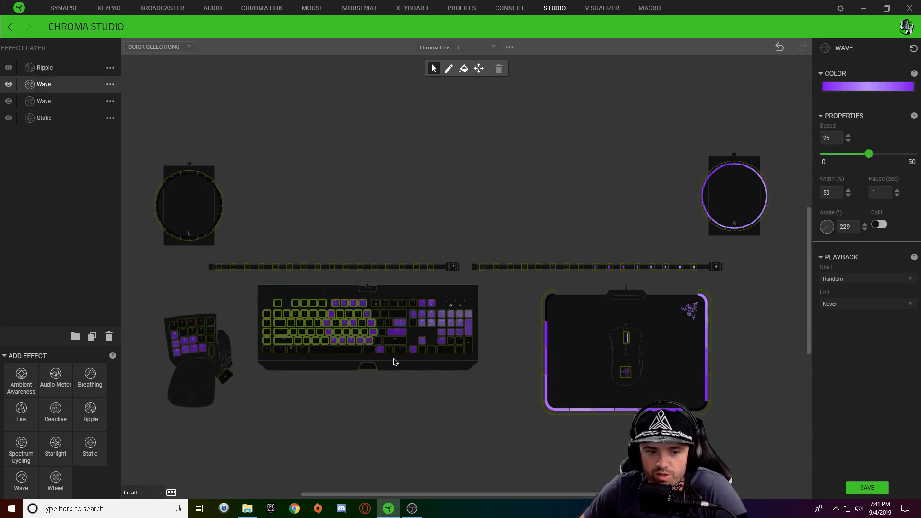
pyautogui.click(483, 408)
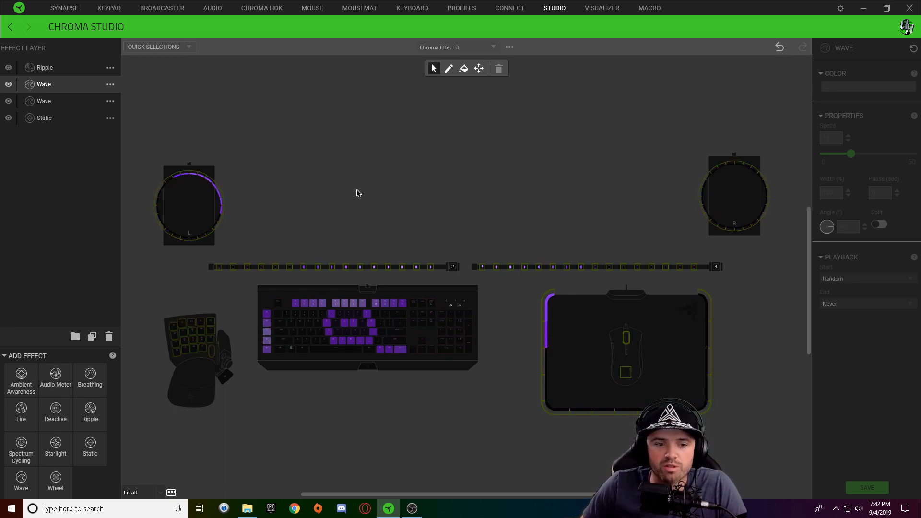
pyautogui.scroll(3, 326, 389)
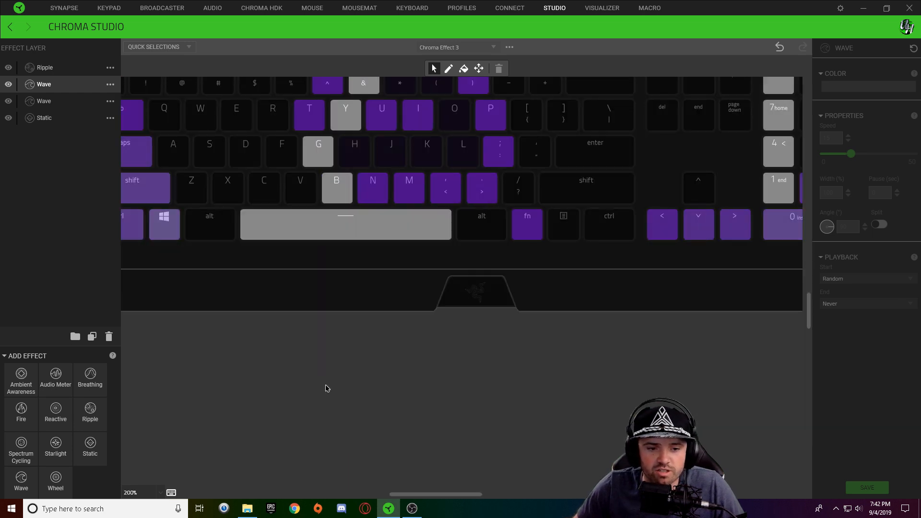
pyautogui.scroll(-3, 430, 376)
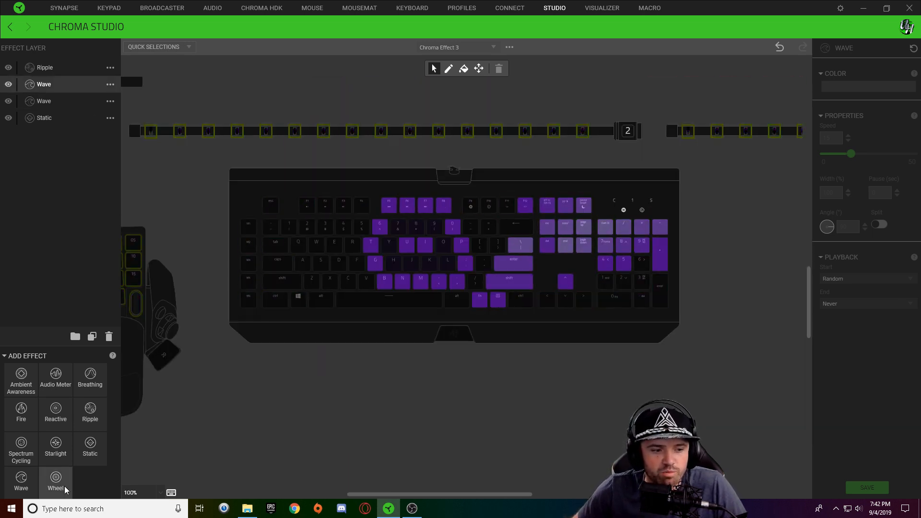
# Add an Audio Meter effect layer and copy the hex colour 8007FF from the G key in the Static layer
pyautogui.click(56, 379)
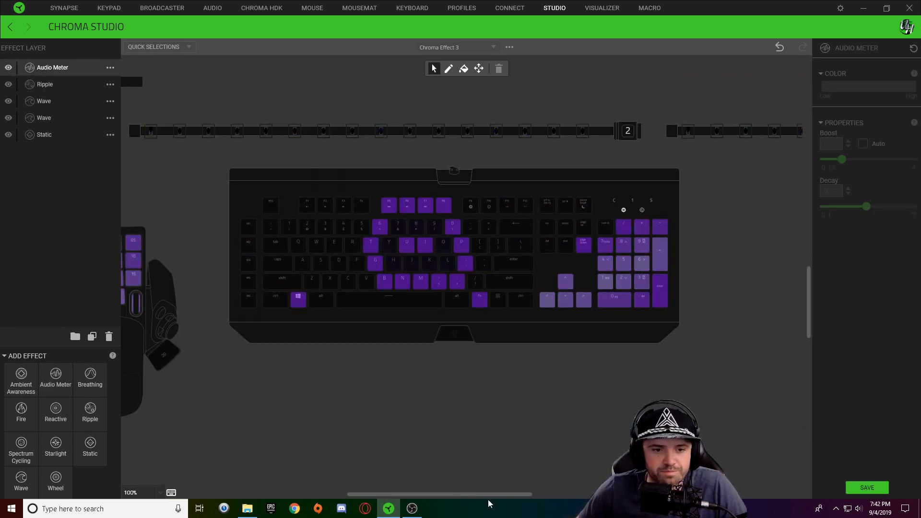
pyautogui.click(62, 136)
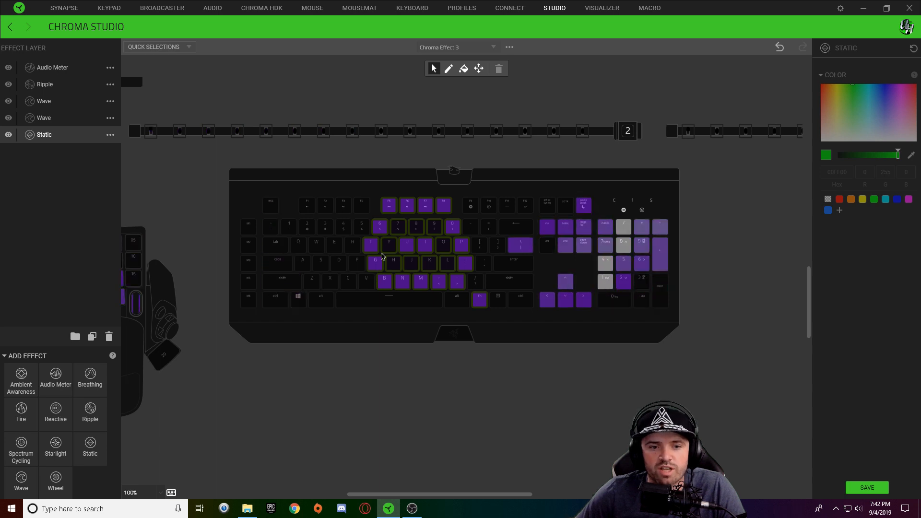
pyautogui.click(376, 264)
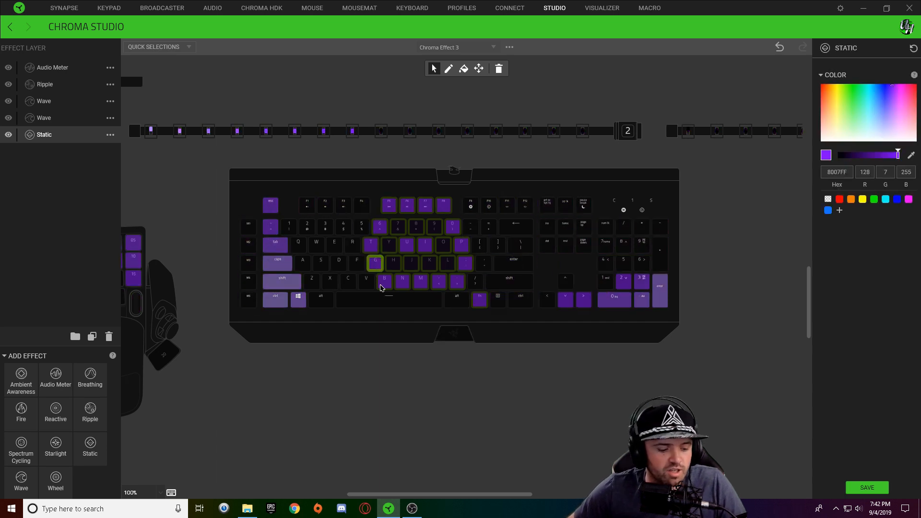
pyautogui.click(836, 172)
pyautogui.hotkey('ctrl', 'c')
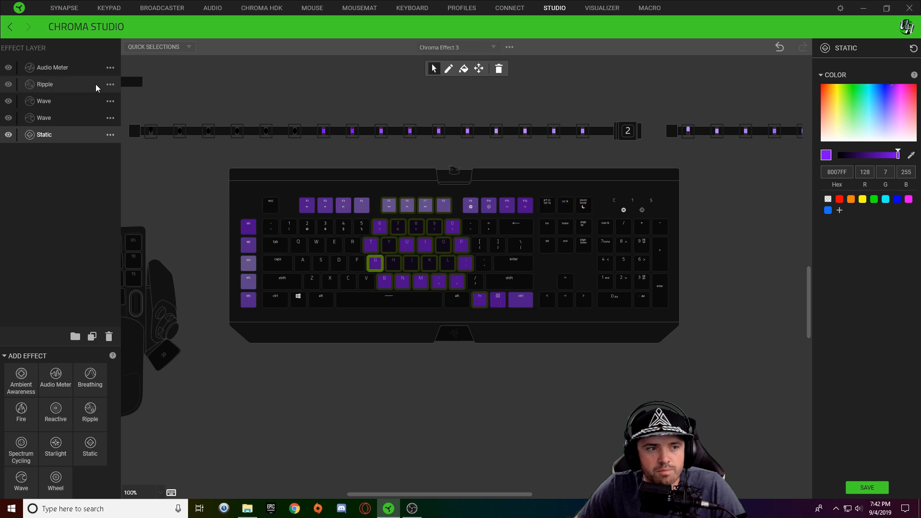
# Select the keyboard's purple design keys in the Audio Meter layer, from the F5–F8 row down to the Fn key
pyautogui.click(59, 67)
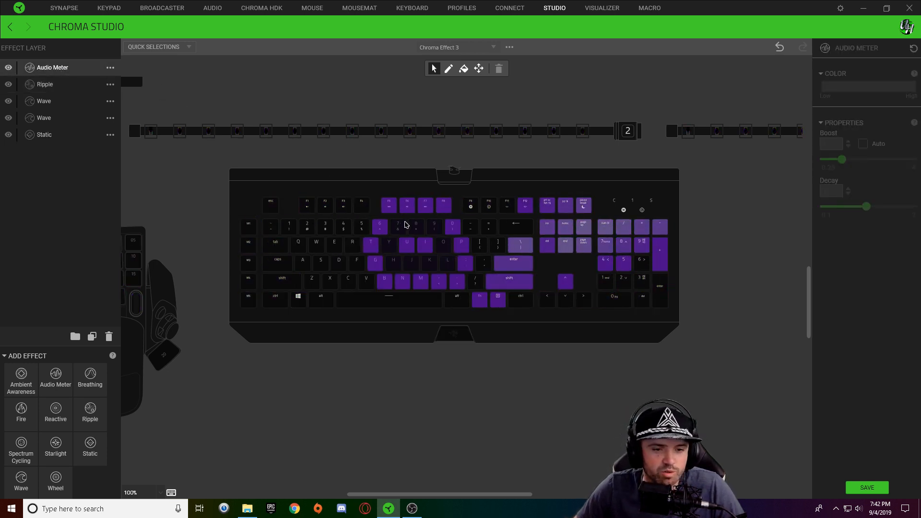
pyautogui.moveTo(394, 210)
pyautogui.mouseDown()
pyautogui.moveTo(372, 246)
pyautogui.moveTo(388, 289)
pyautogui.moveTo(449, 283)
pyautogui.moveTo(464, 265)
pyautogui.moveTo(451, 225)
pyautogui.moveTo(408, 245)
pyautogui.moveTo(416, 254)
pyautogui.mouseUp()
pyautogui.click(420, 250)
pyautogui.click(479, 303)
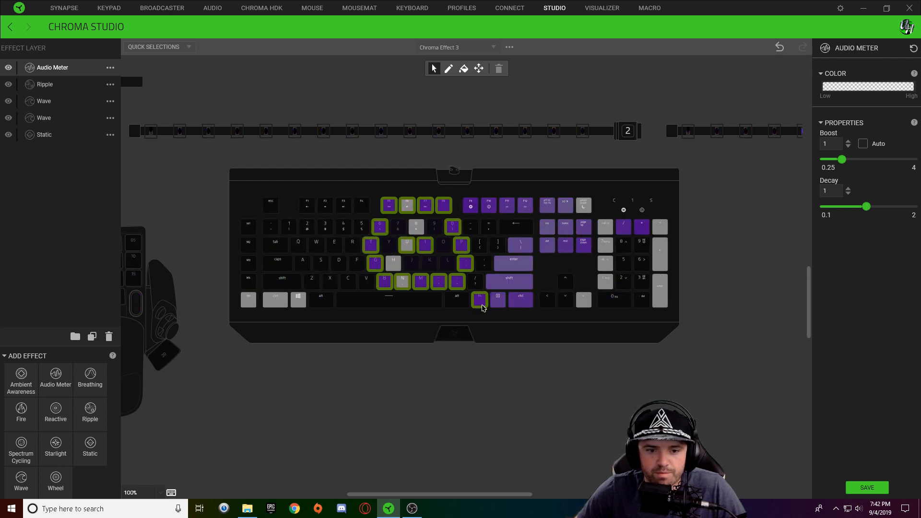
# Apply the black-to-green gradient pattern to the Audio Meter and set its low-end colour to 8007FF
pyautogui.click(855, 88)
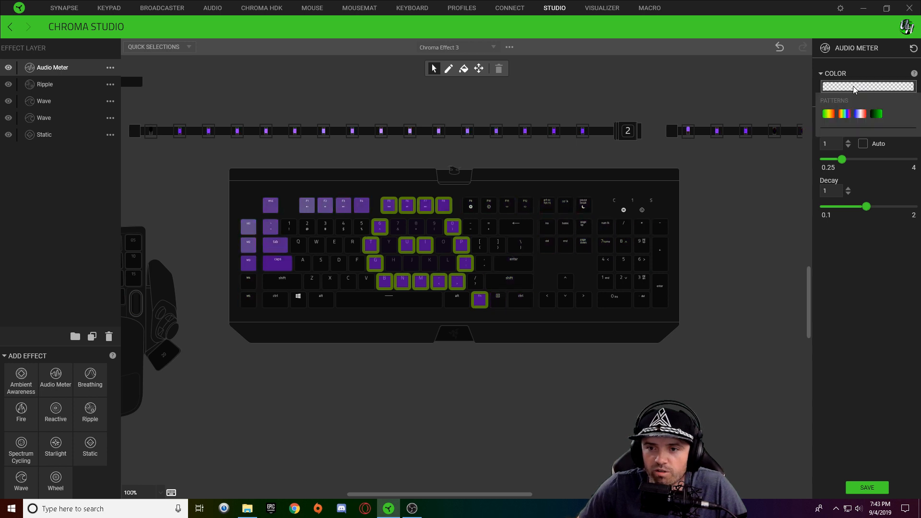
pyautogui.click(876, 115)
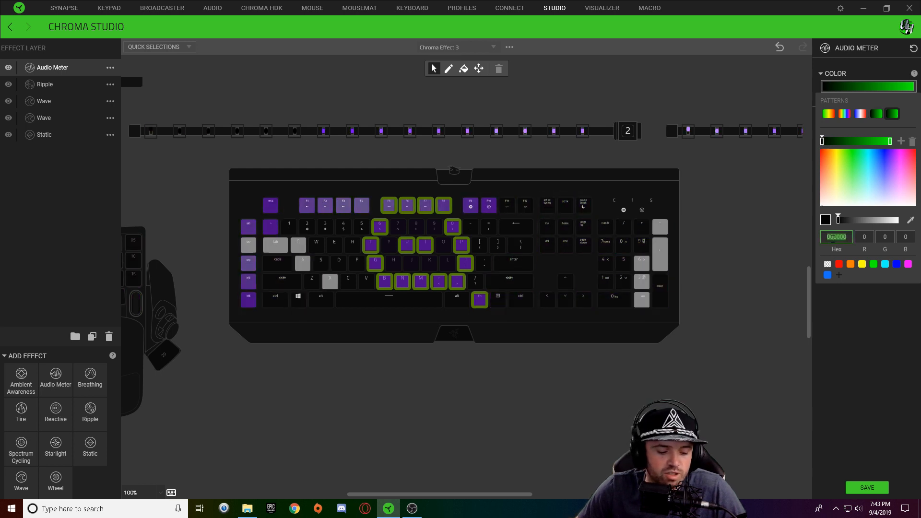
pyautogui.hotkey('ctrl', 'v')
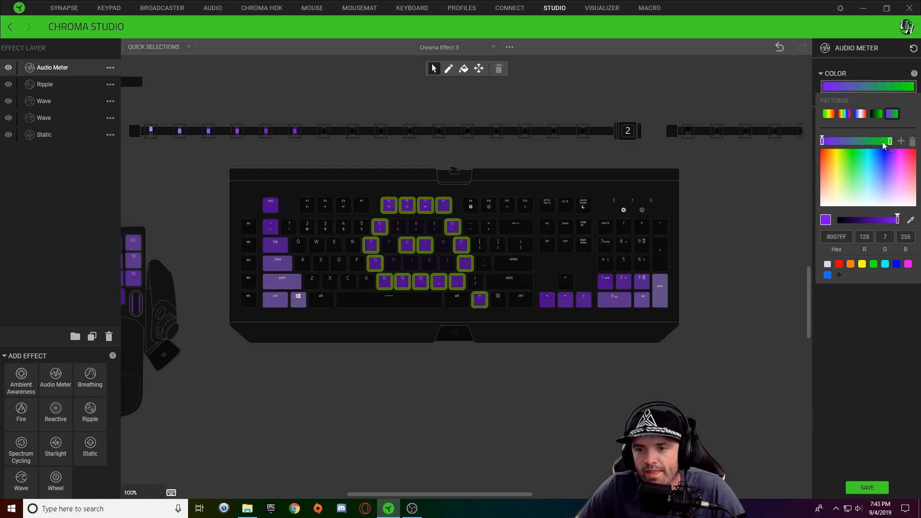
# Set the high-end colour of the Audio Meter gradient to light purple E3C6FF
pyautogui.click(890, 143)
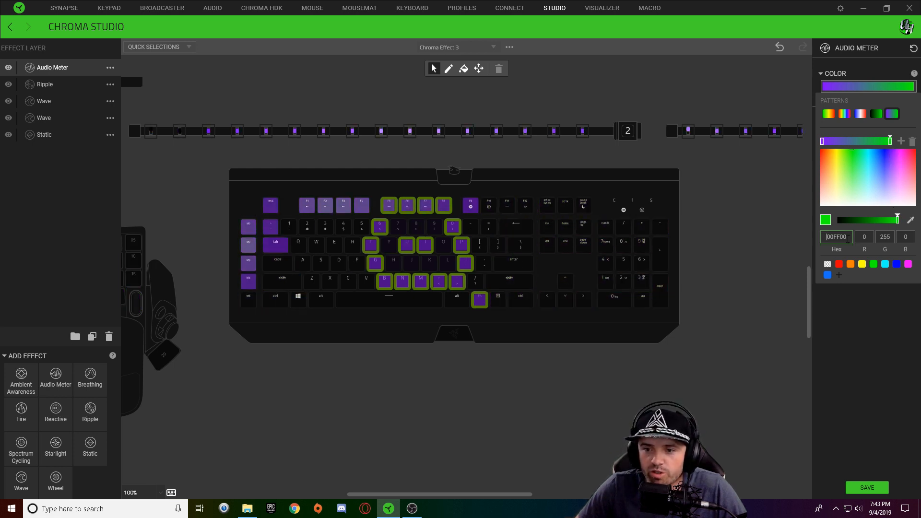
pyautogui.click(891, 151)
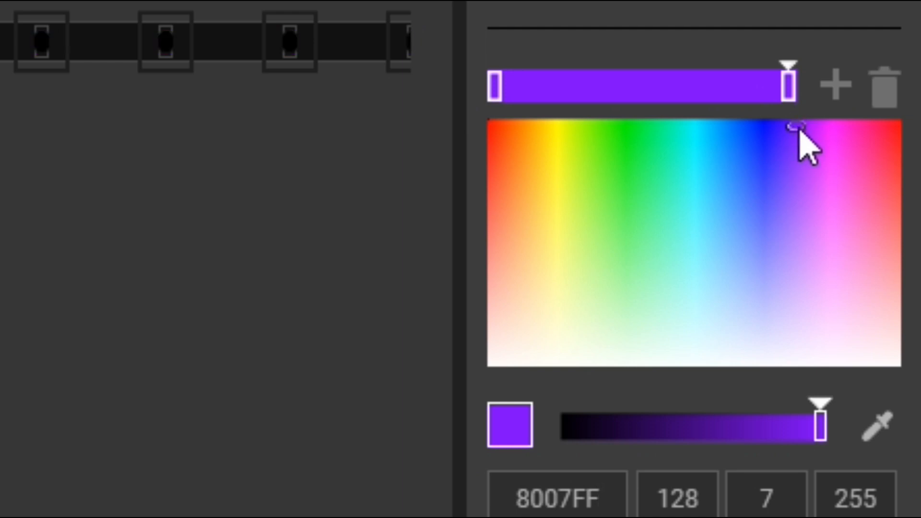
pyautogui.click(796, 131)
pyautogui.moveTo(797, 135); pyautogui.dragTo(799, 314)
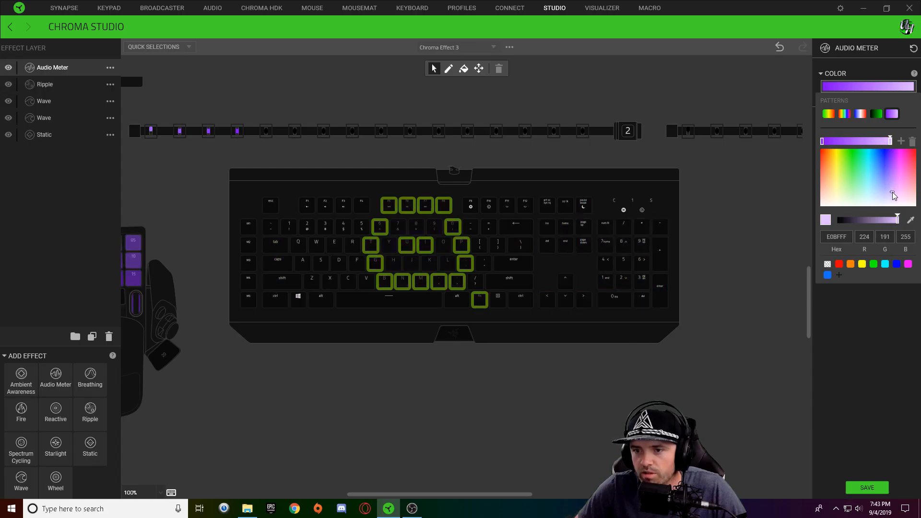
pyautogui.moveTo(892, 193); pyautogui.dragTo(893, 194)
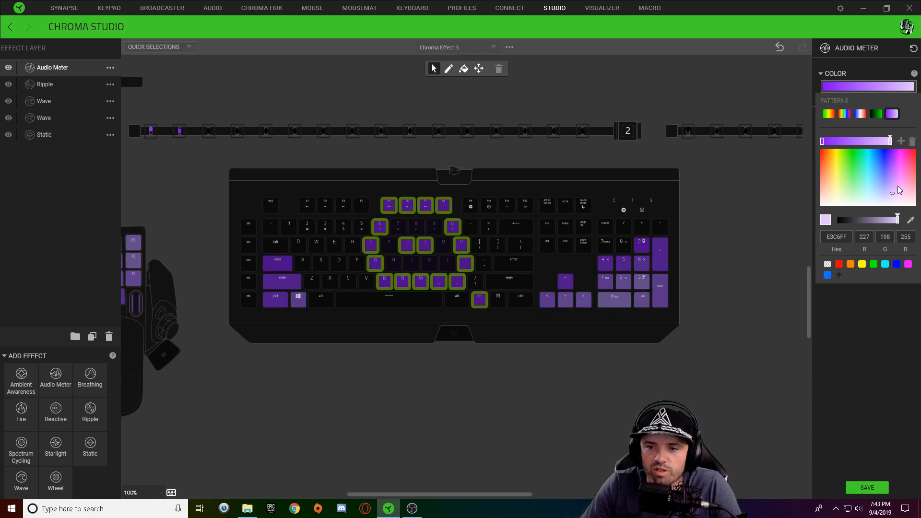
# Enable automatic boost and a decay of 2 for the Audio Meter, save the effect and deselect the keys
pyautogui.click(873, 87)
pyautogui.click(862, 143)
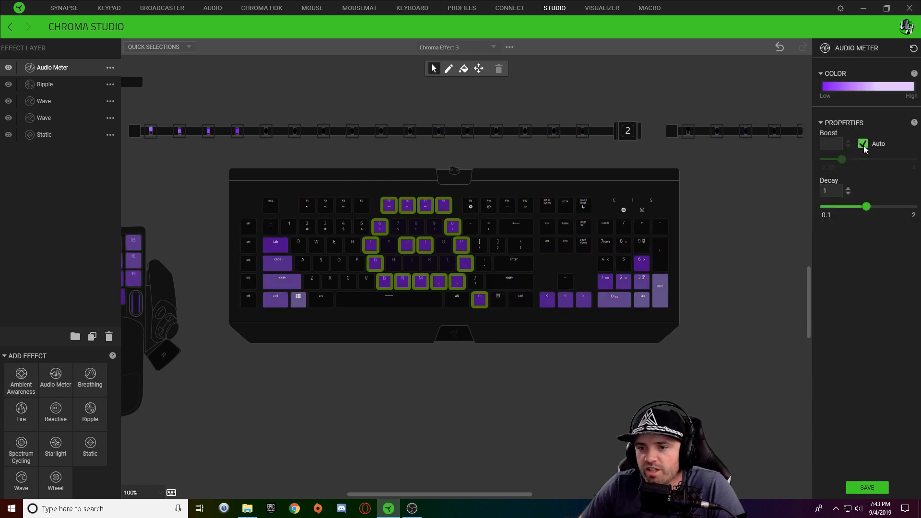
pyautogui.moveTo(866, 207); pyautogui.dragTo(901, 207)
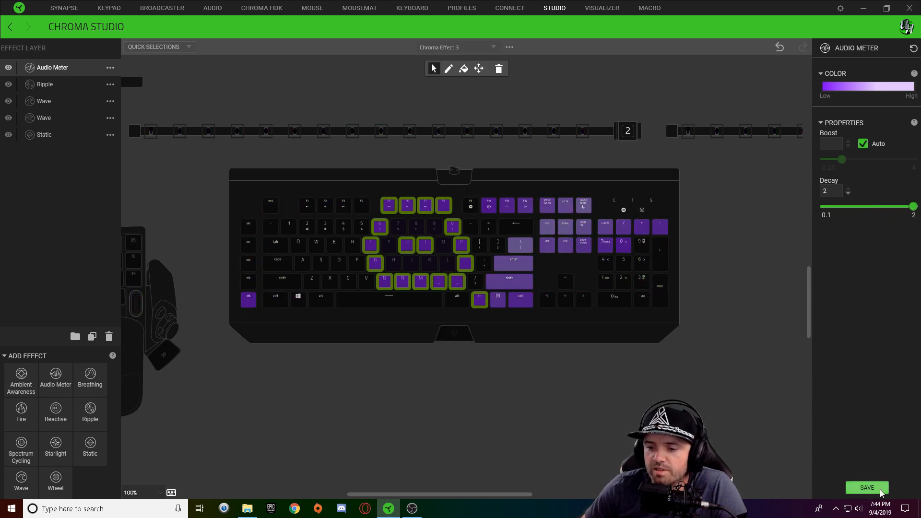
pyautogui.click(755, 204)
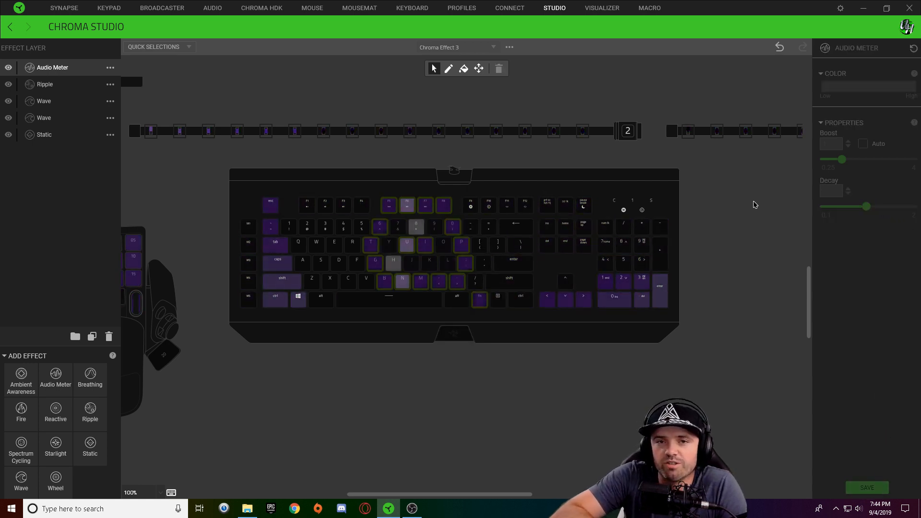